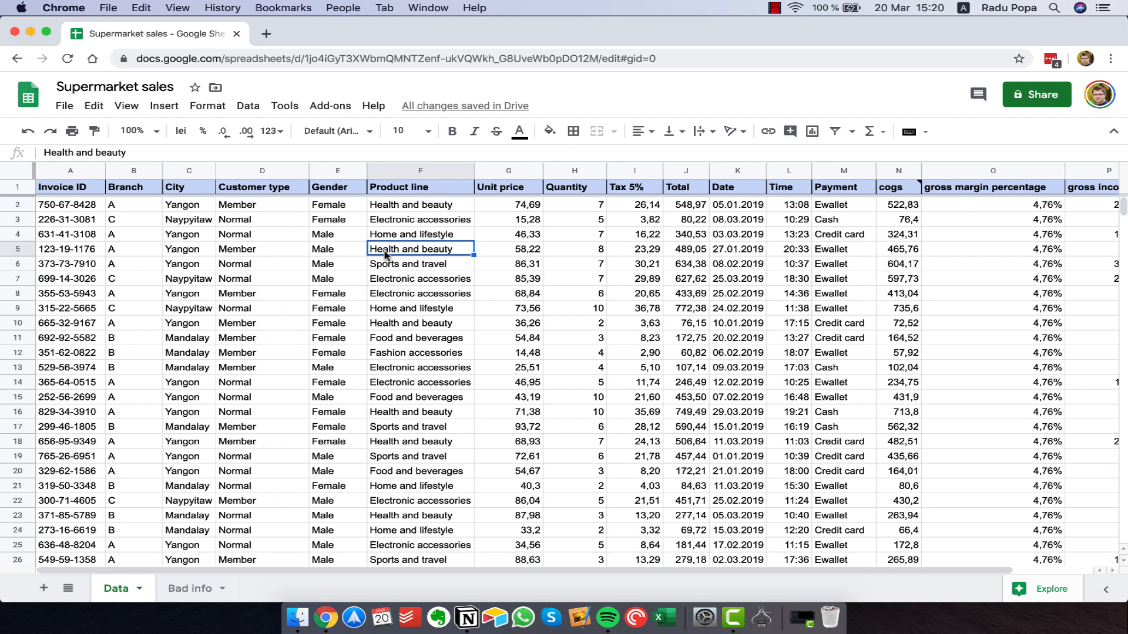
pyautogui.click(462, 269)
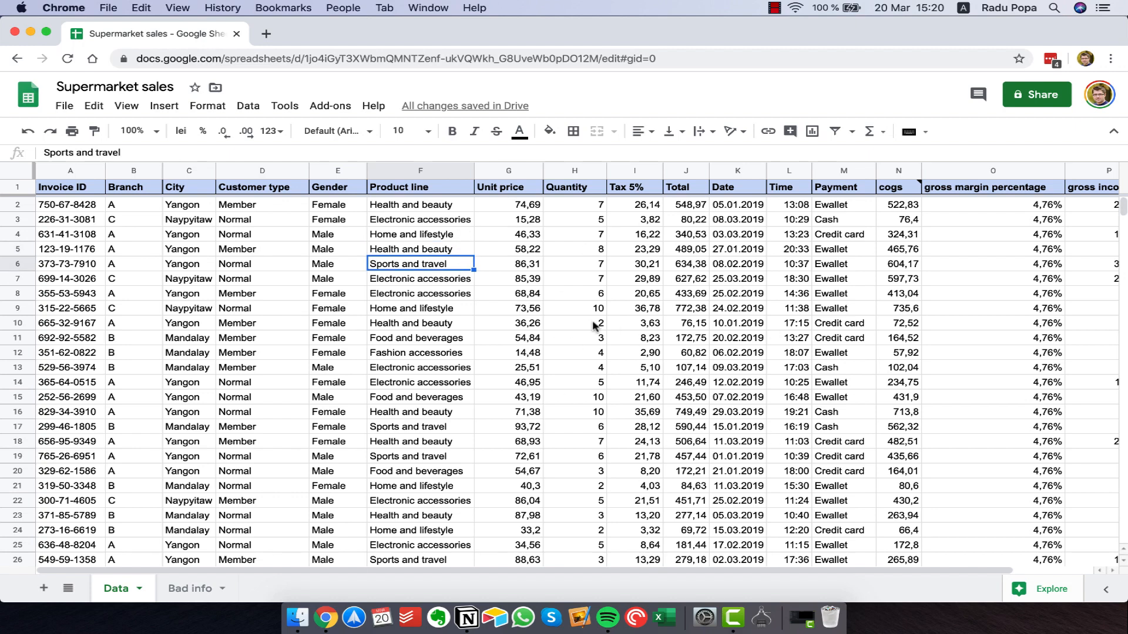
pyautogui.click(853, 209)
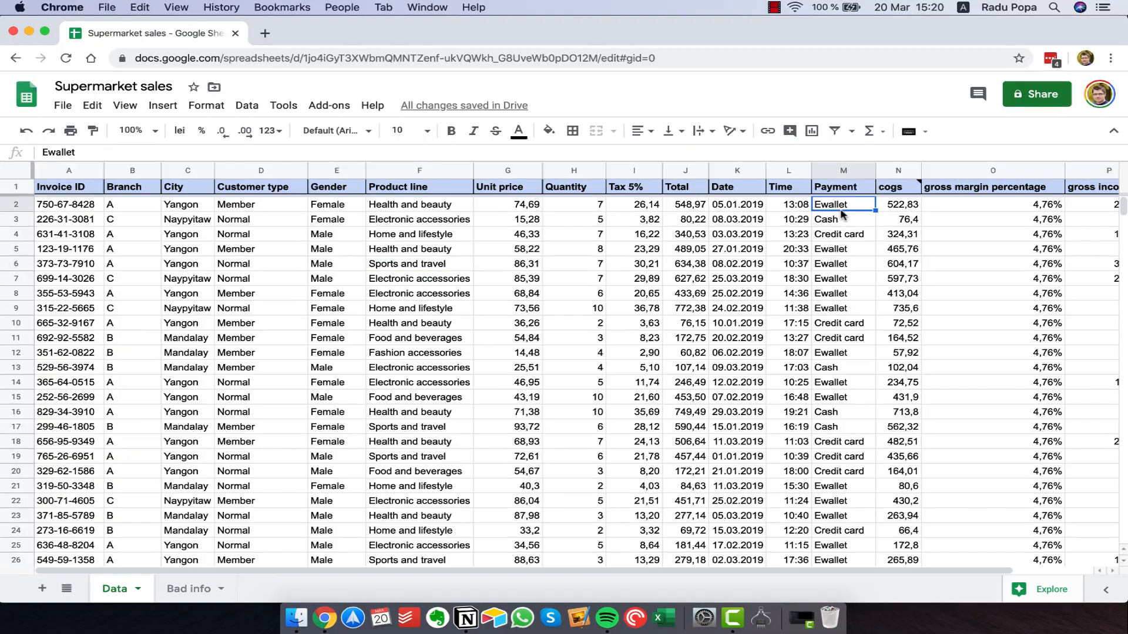
pyautogui.click(853, 223)
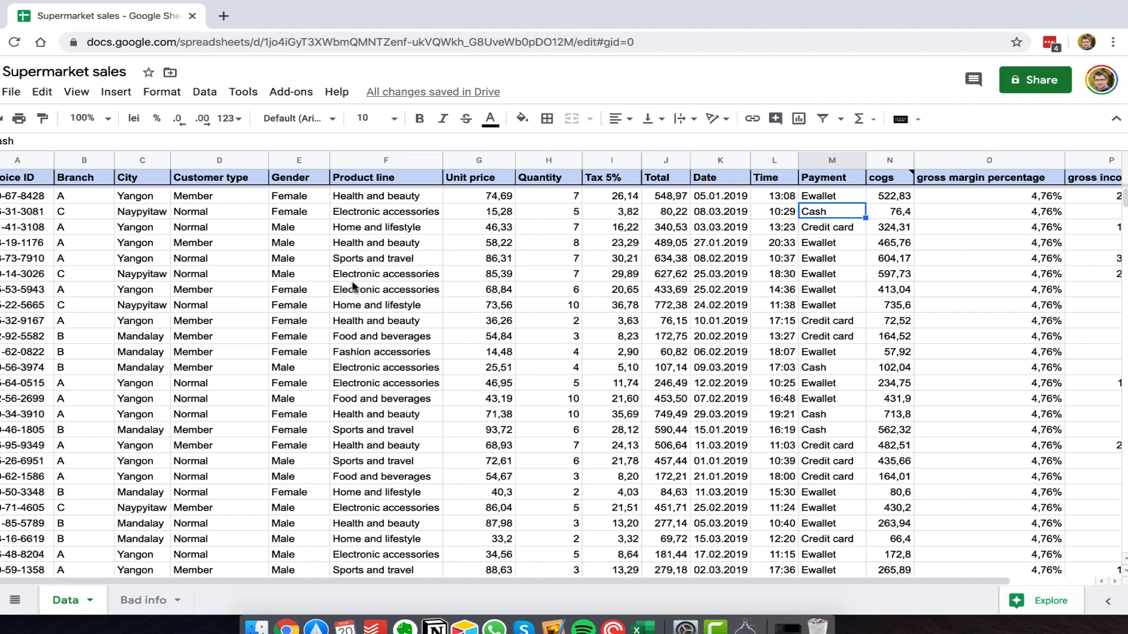
pyautogui.click(354, 279)
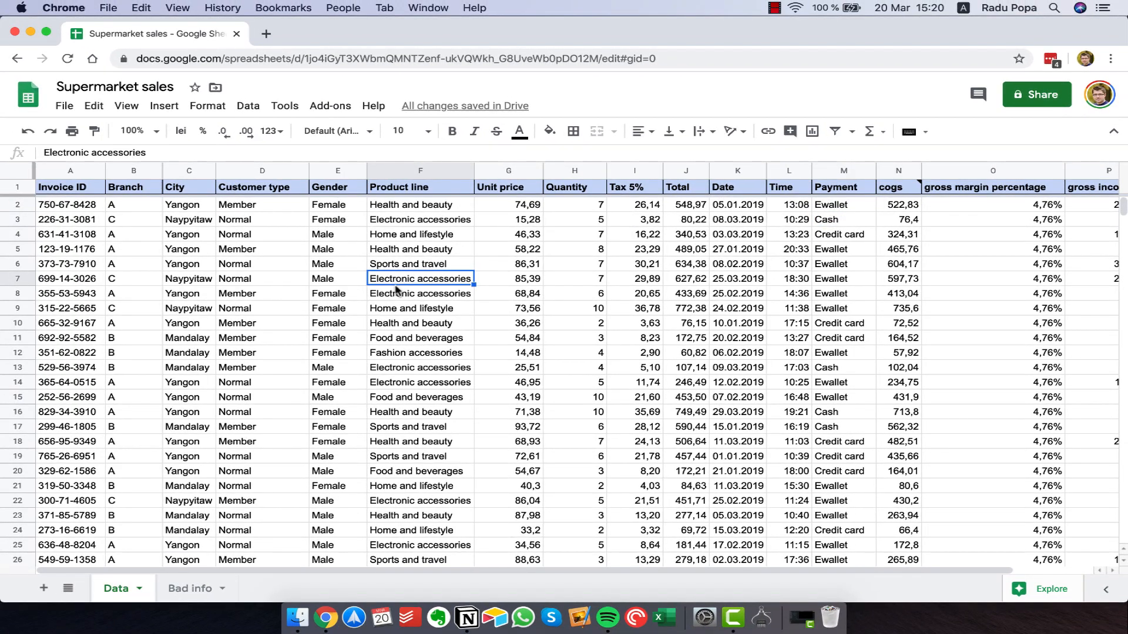
pyautogui.click(494, 311)
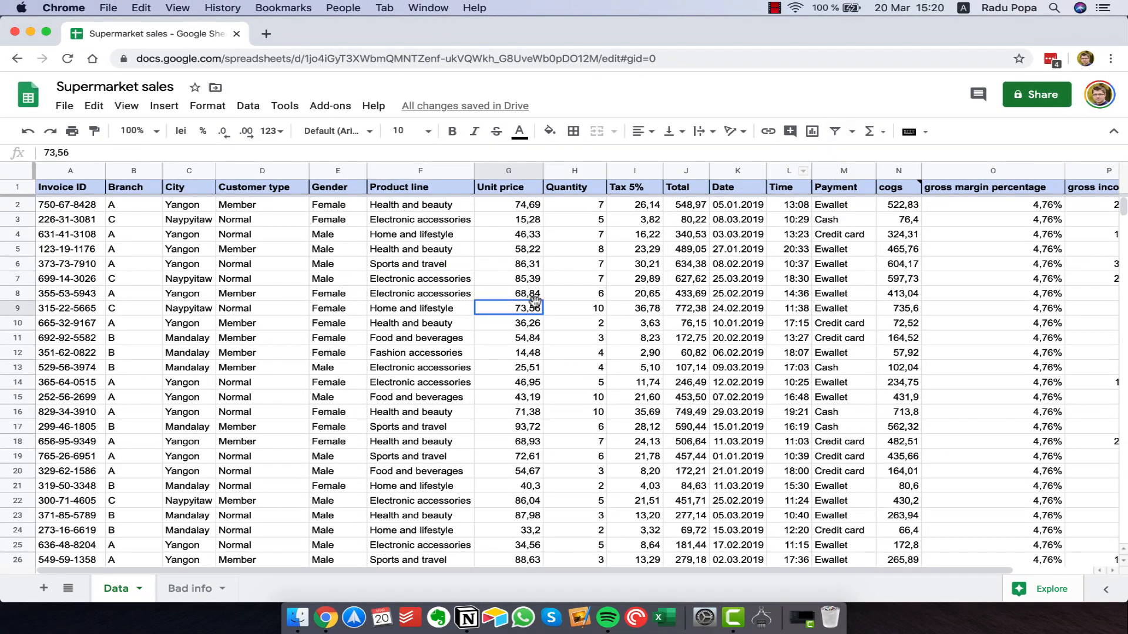
pyautogui.click(721, 280)
pyautogui.click(527, 251)
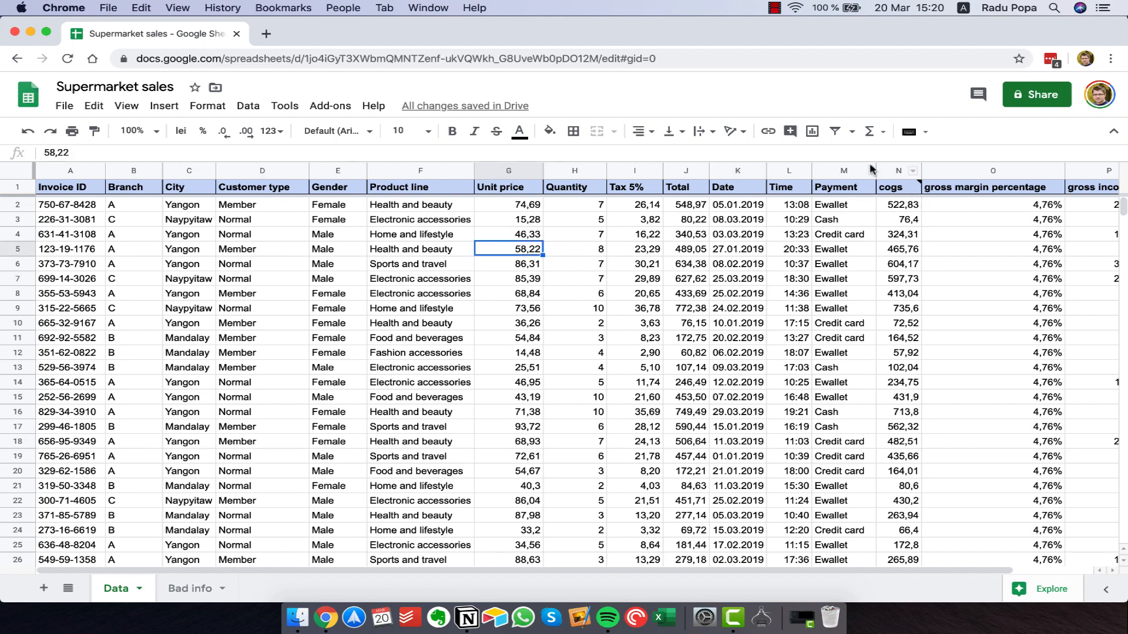
# Add a filter to the sales data and limit the Payment column to Cash
pyautogui.click(834, 131)
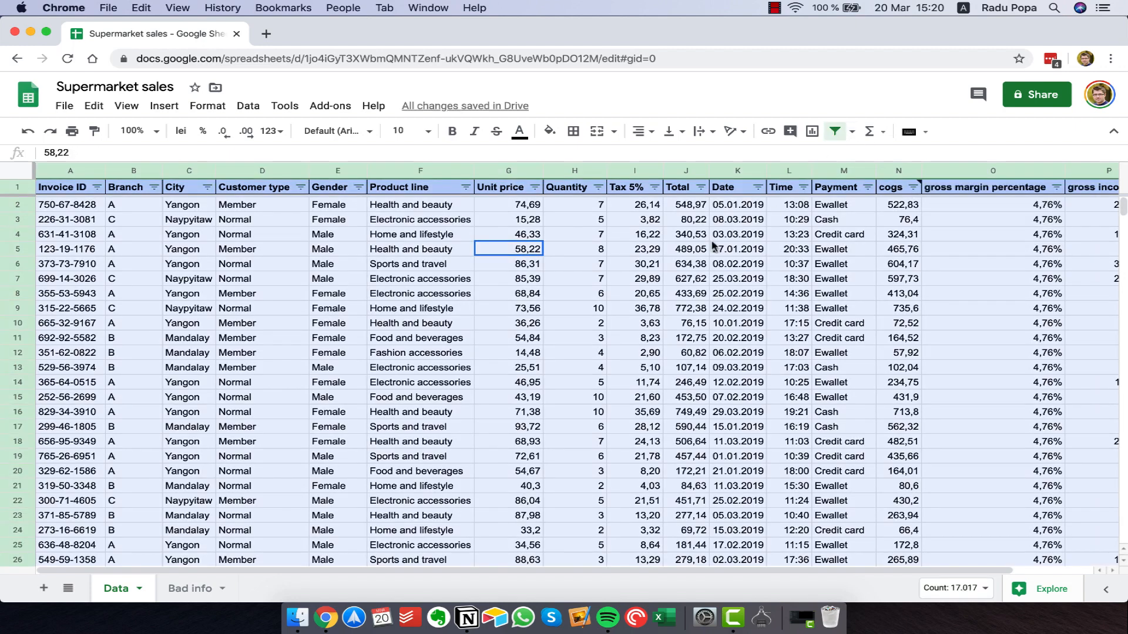
pyautogui.click(837, 187)
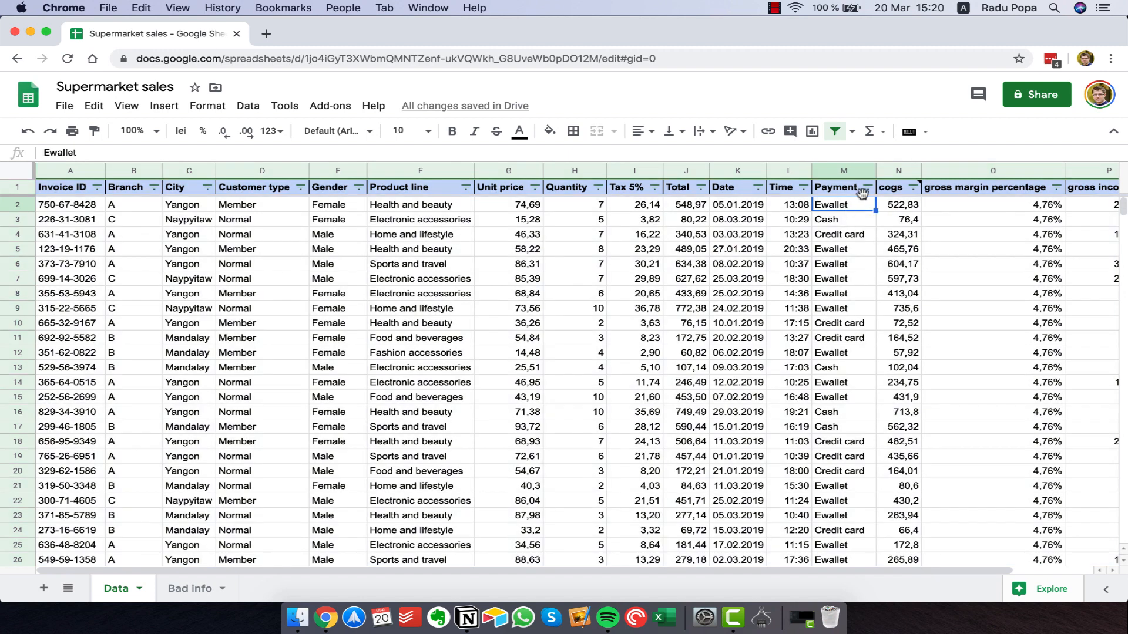
pyautogui.click(868, 187)
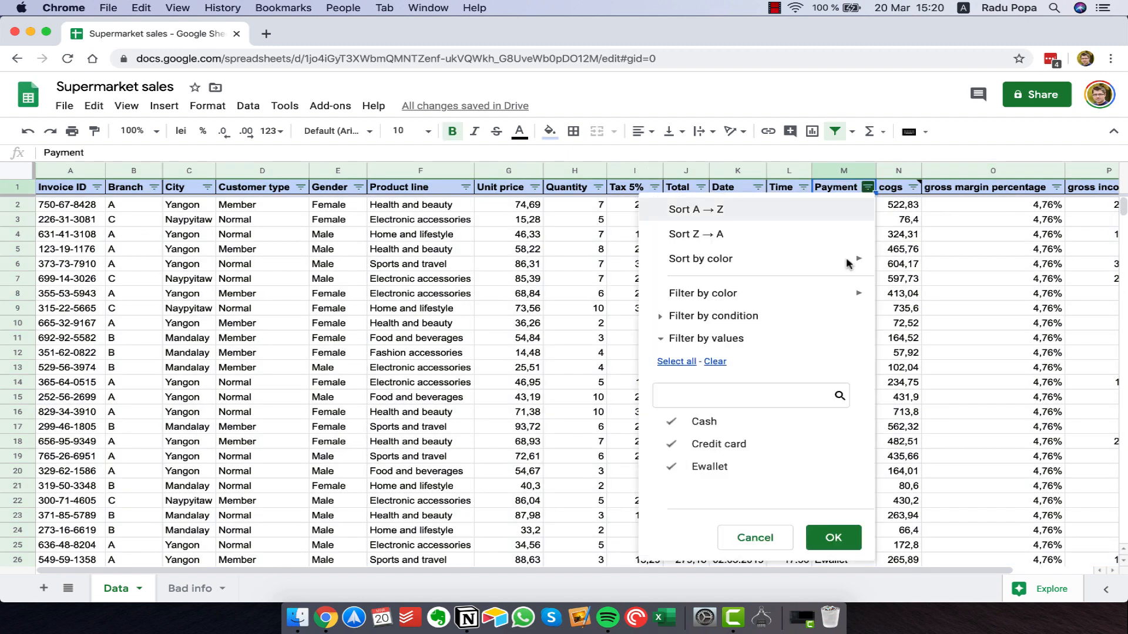
pyautogui.click(715, 361)
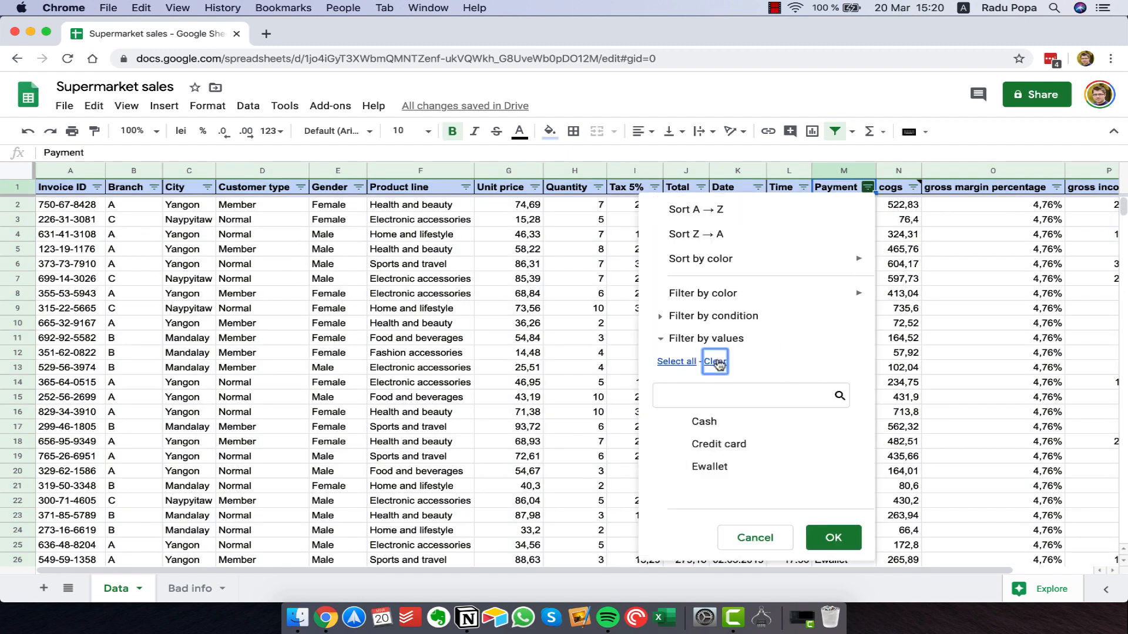
pyautogui.click(705, 422)
pyautogui.click(848, 541)
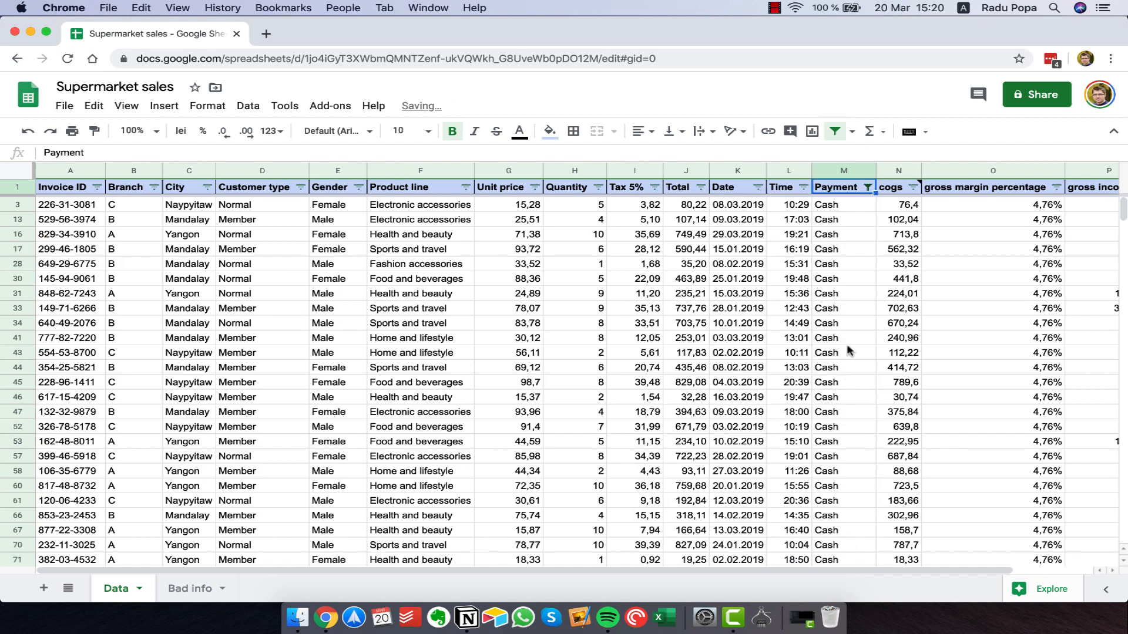
pyautogui.click(831, 284)
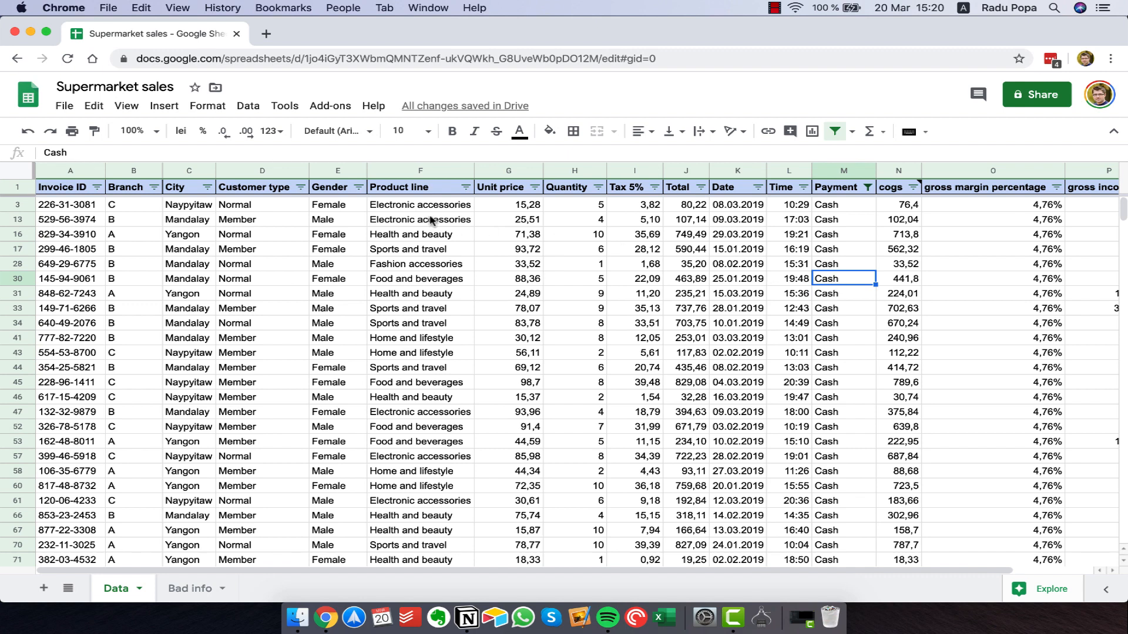
# Exclude Fashion accessories through the Product line filter's values, finding the entry with "fas"
pyautogui.click(465, 187)
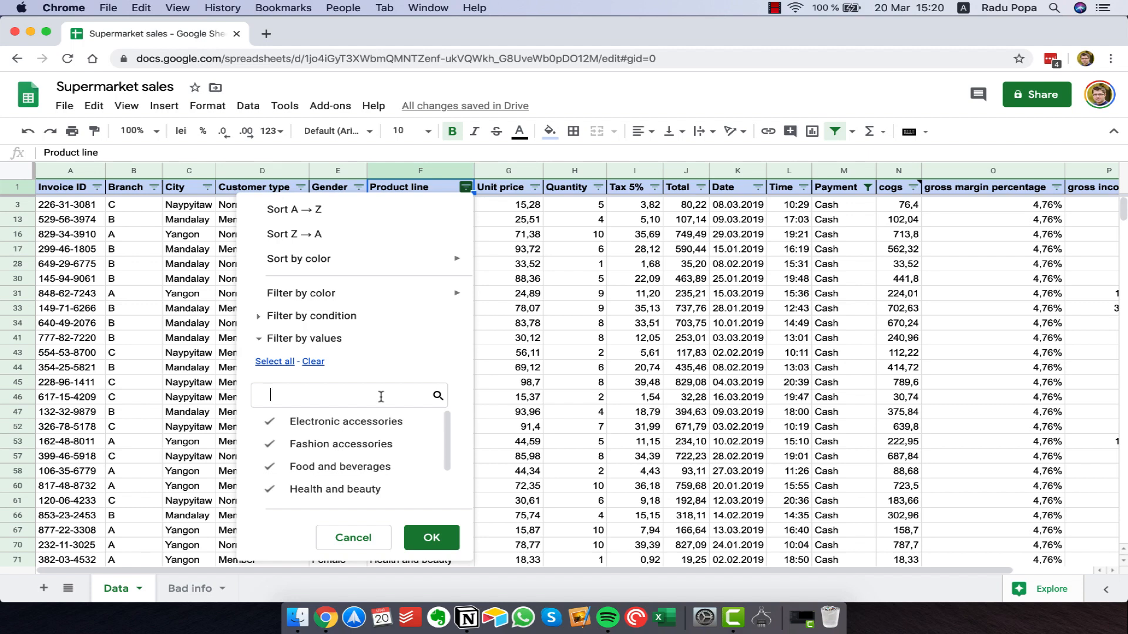
pyautogui.write('fas')
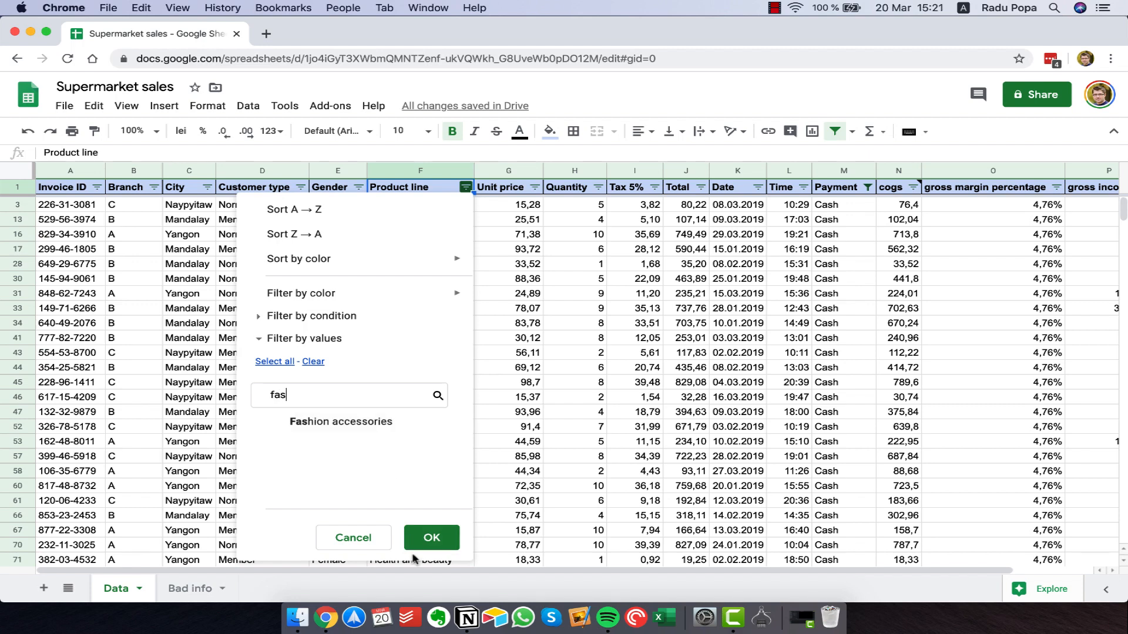
pyautogui.click(431, 537)
pyautogui.click(423, 250)
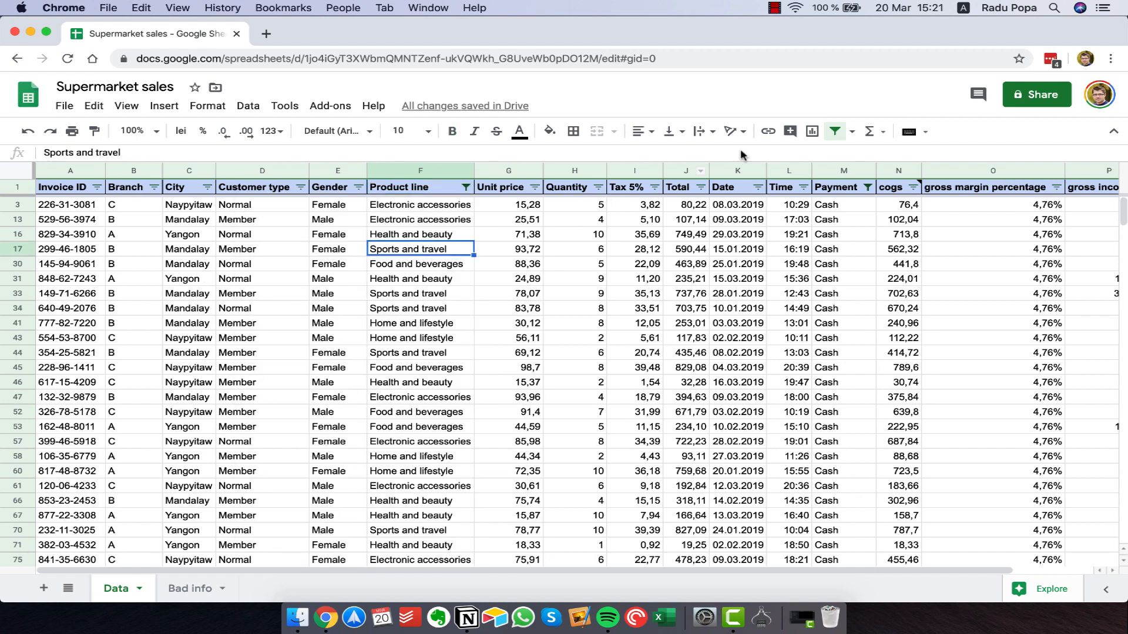
# Reset all column filters by removing the sheet's filter and creating it again
pyautogui.click(835, 131)
pyautogui.click(835, 132)
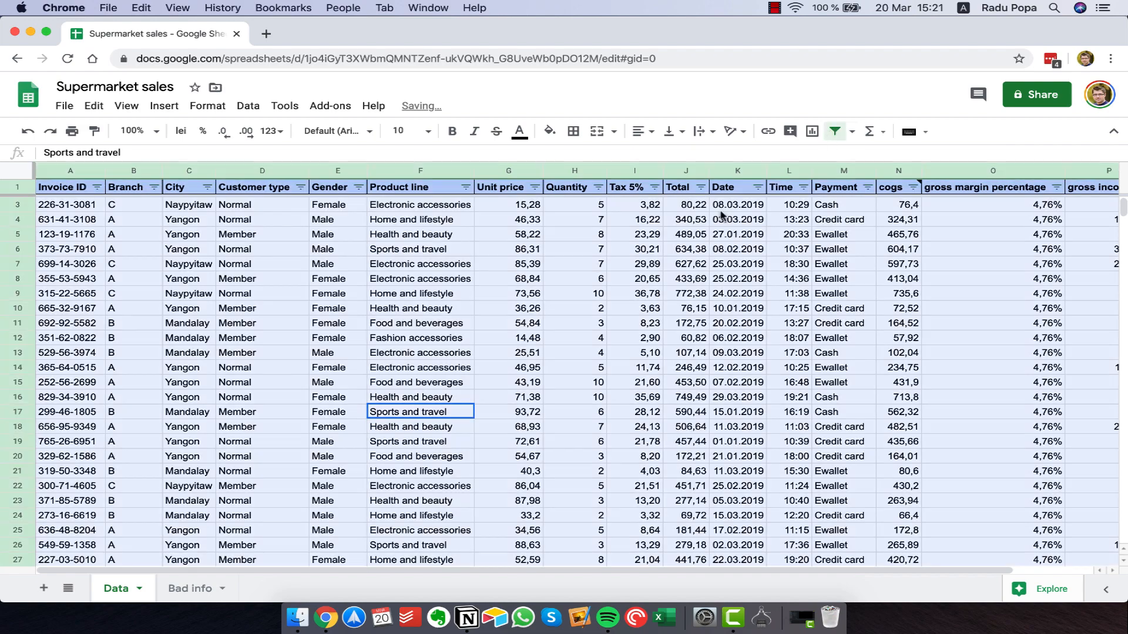
pyautogui.click(443, 269)
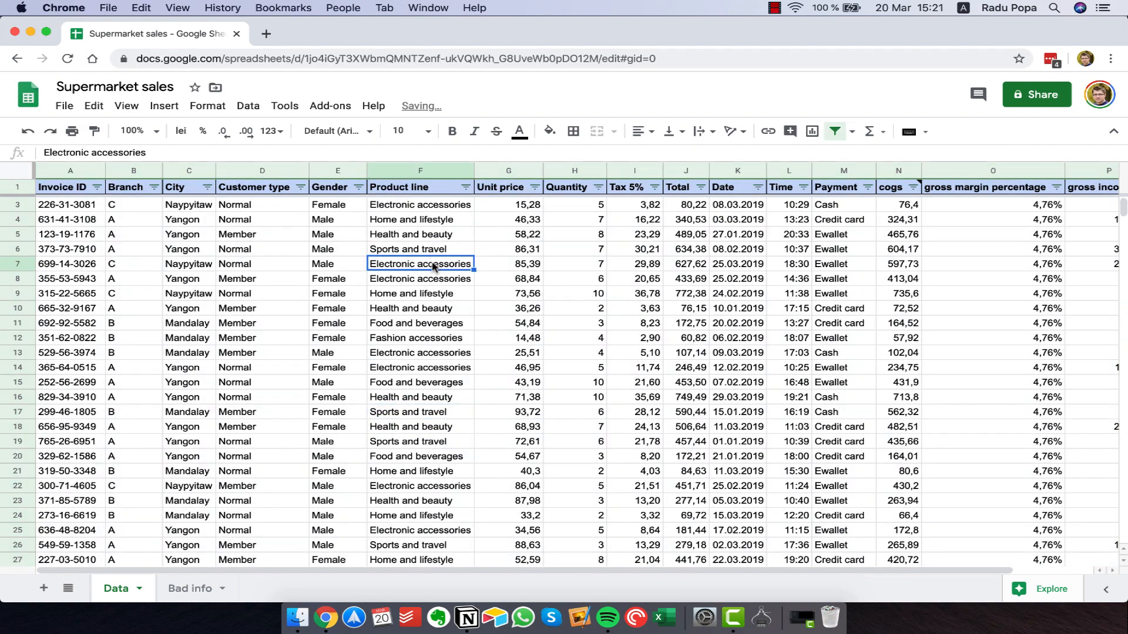
# Filter the Product line column by values so that only Fashion accessories is selected, searching for "fa"
pyautogui.click(465, 187)
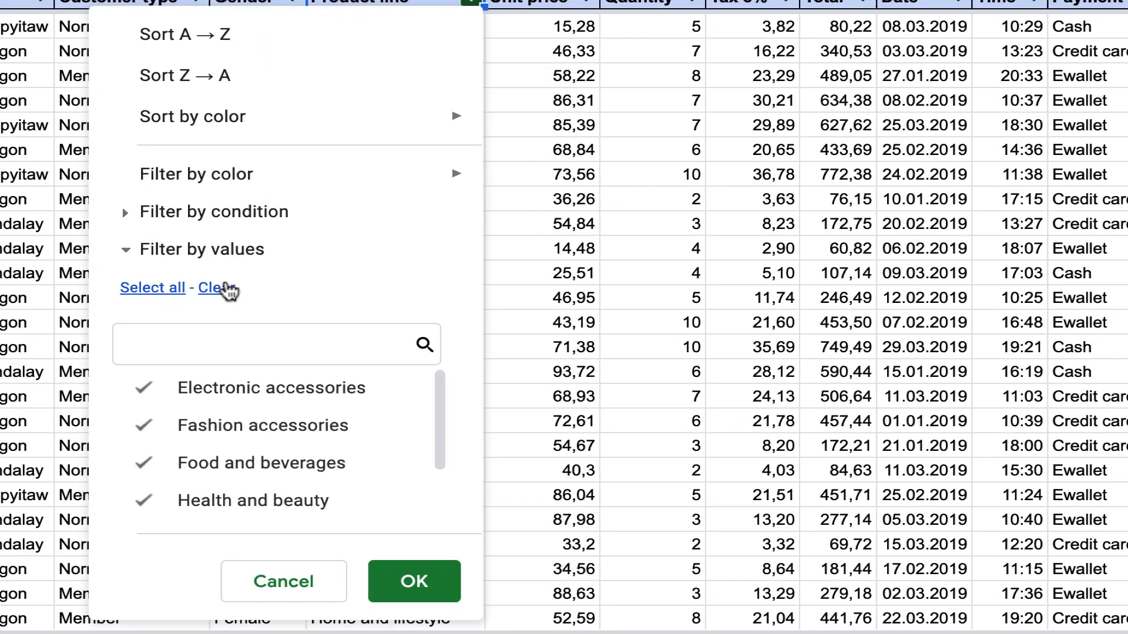
pyautogui.click(226, 290)
pyautogui.click(221, 344)
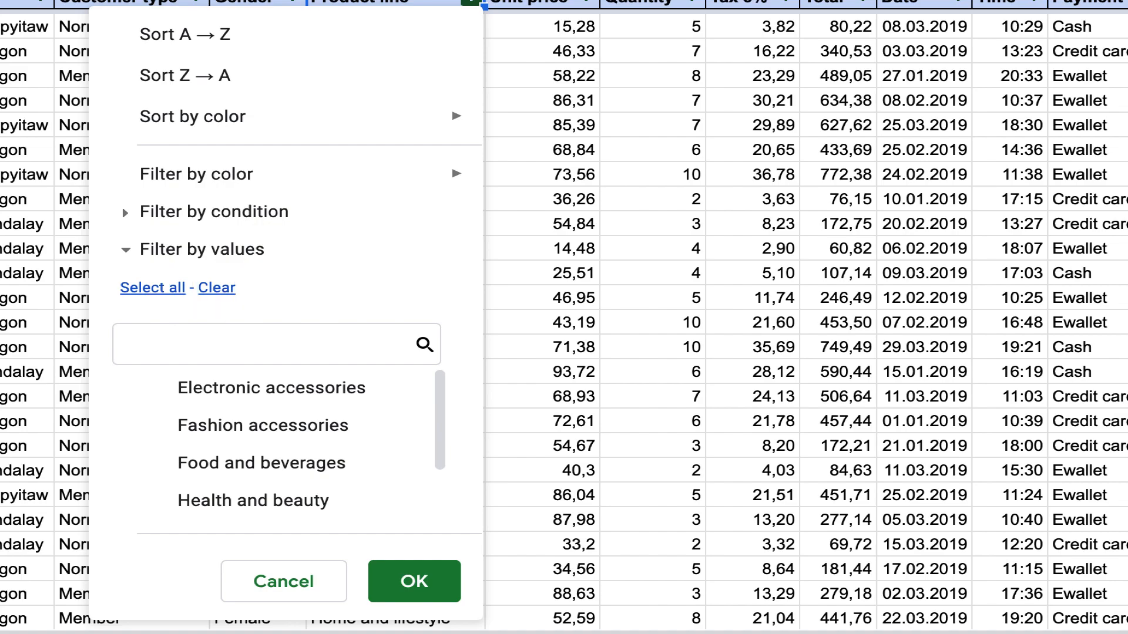
pyautogui.write('fa')
pyautogui.click(268, 402)
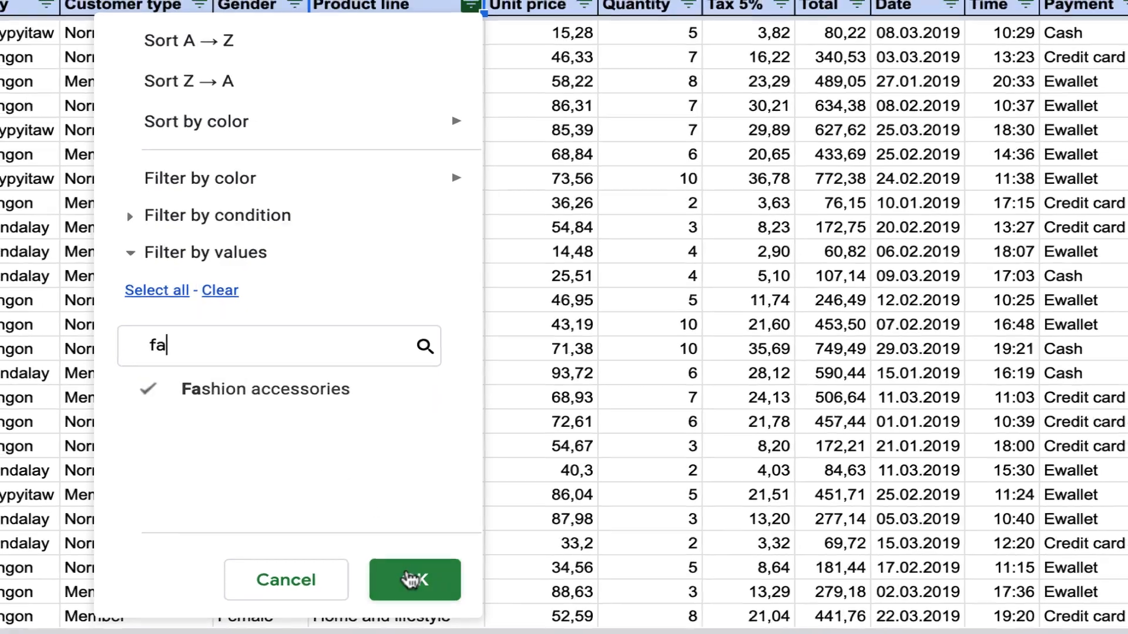
pyautogui.click(412, 580)
pyautogui.click(452, 323)
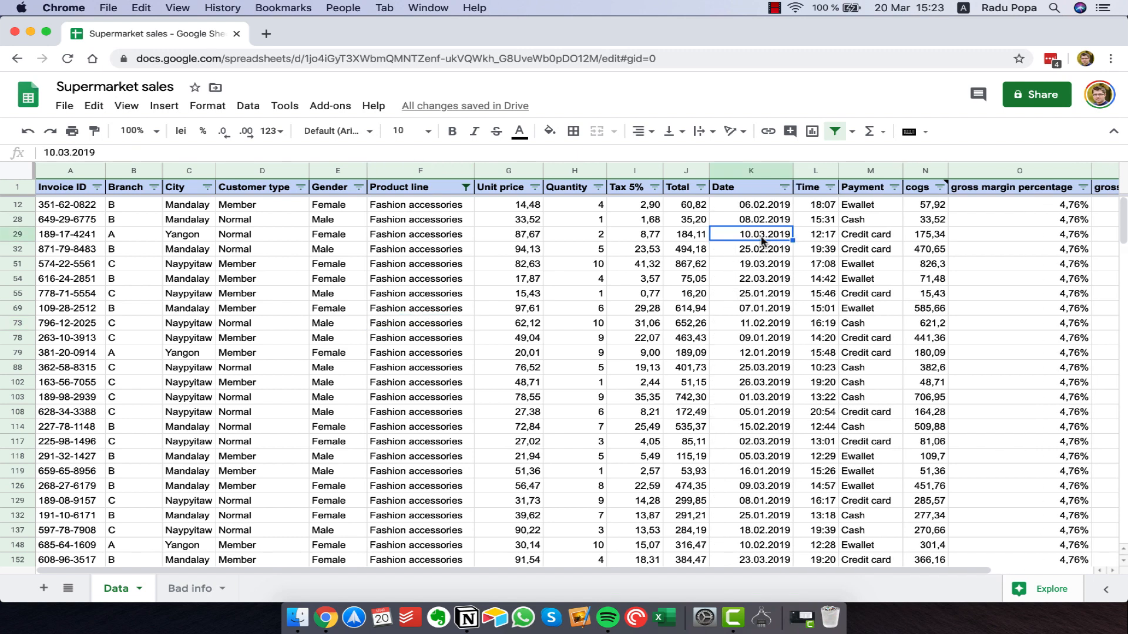
# Examine the dates in the Date column and the individual date values offered in its filter, without applying a filter
pyautogui.click(617, 281)
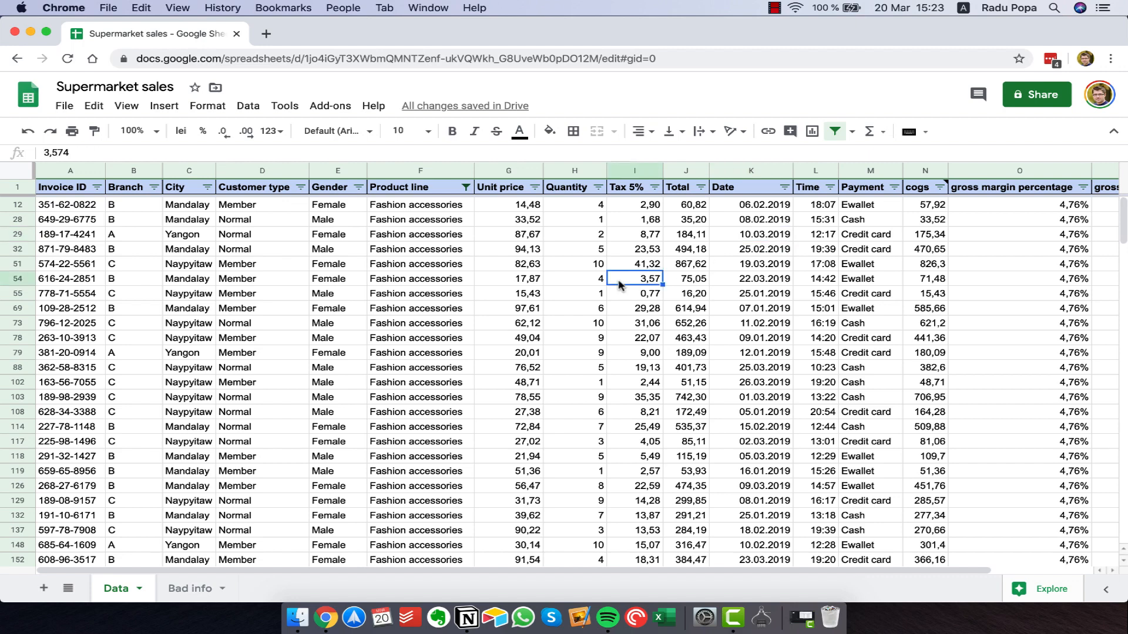
pyautogui.click(784, 187)
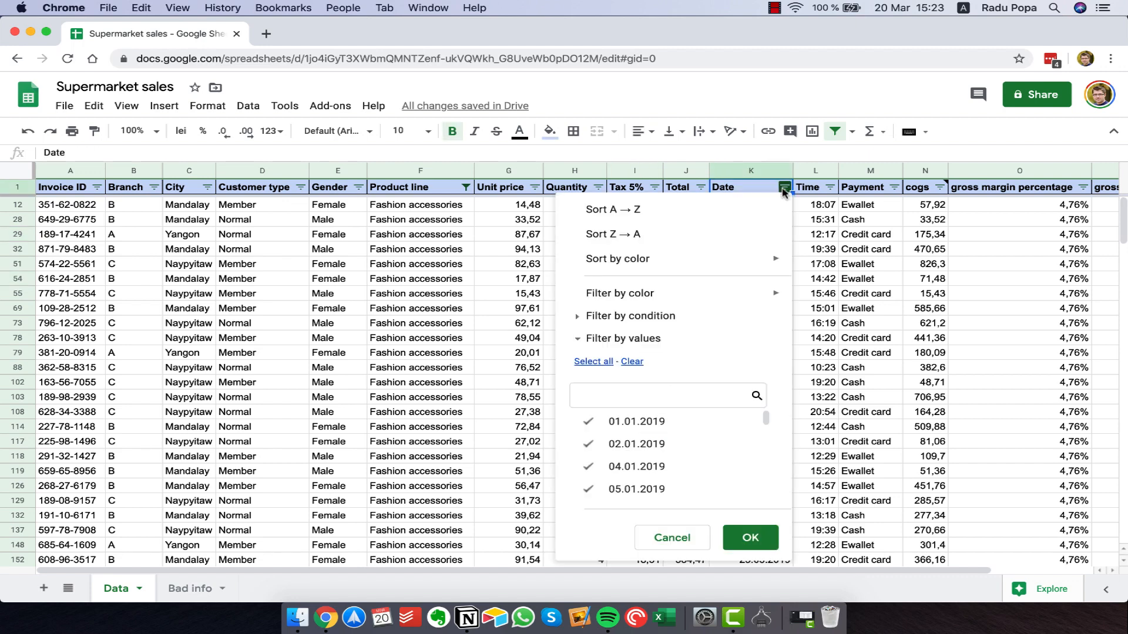
pyautogui.click(517, 293)
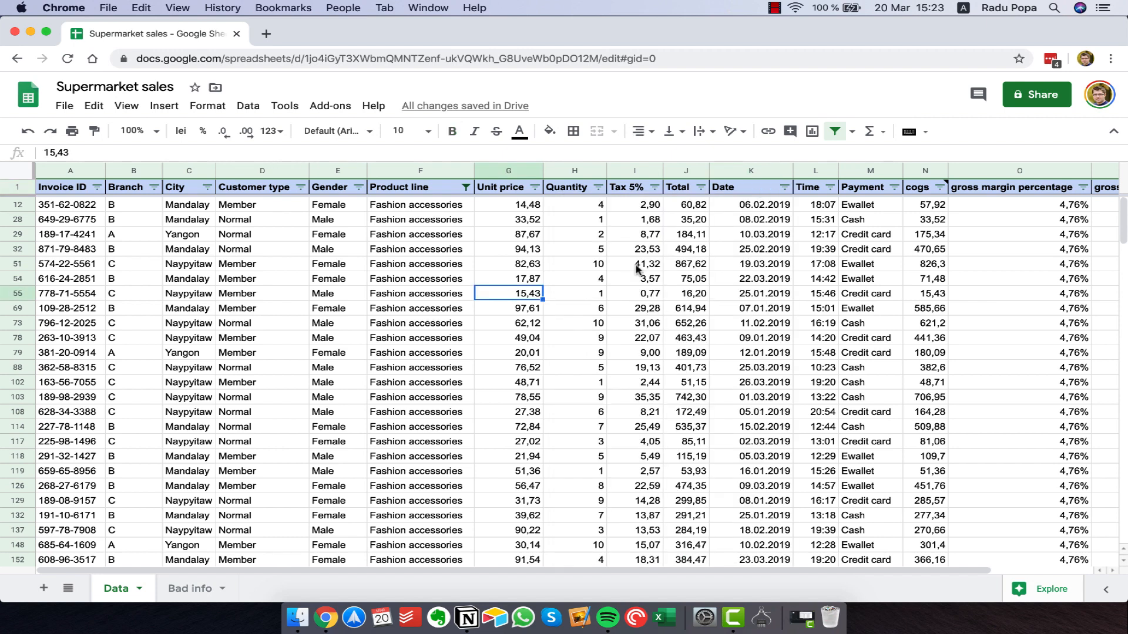
pyautogui.moveTo(752, 205); pyautogui.dragTo(762, 495)
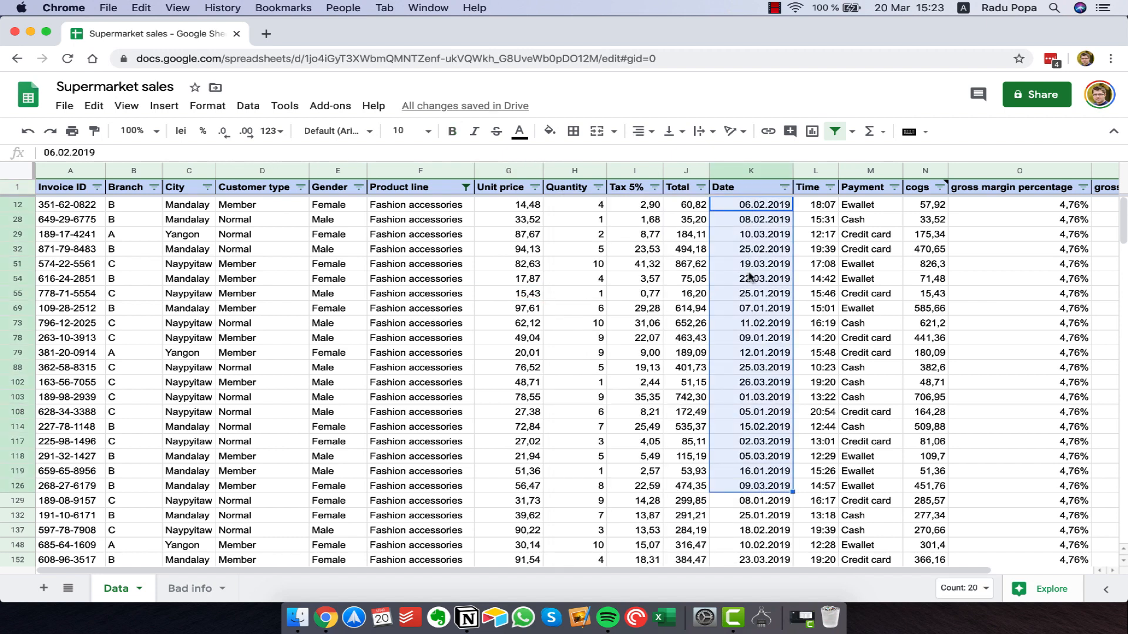
pyautogui.click(757, 238)
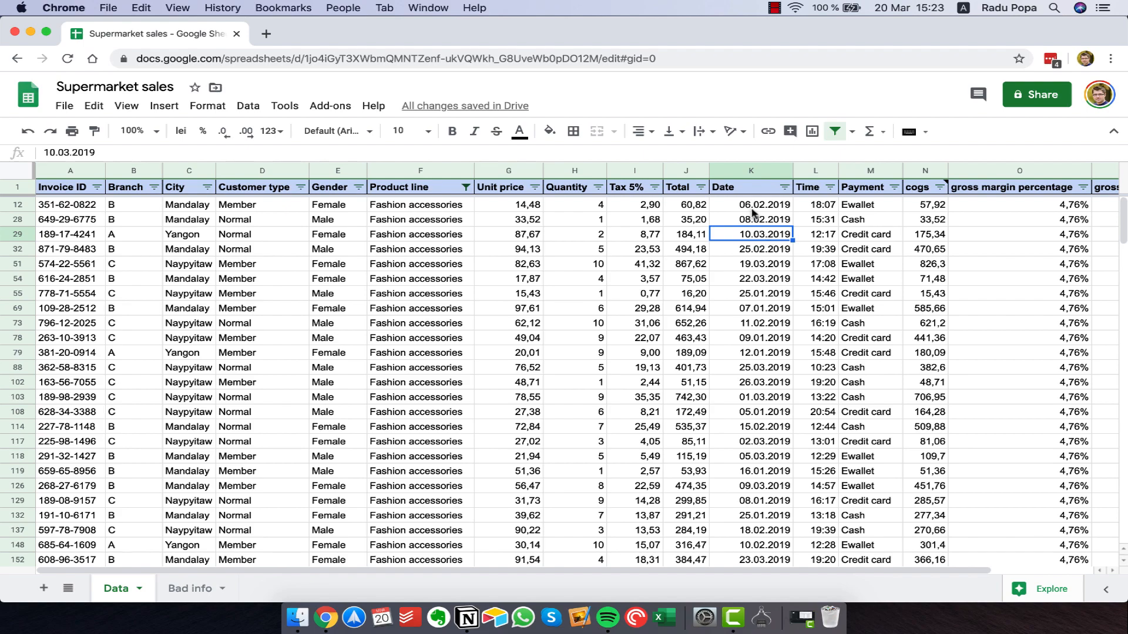
pyautogui.click(783, 193)
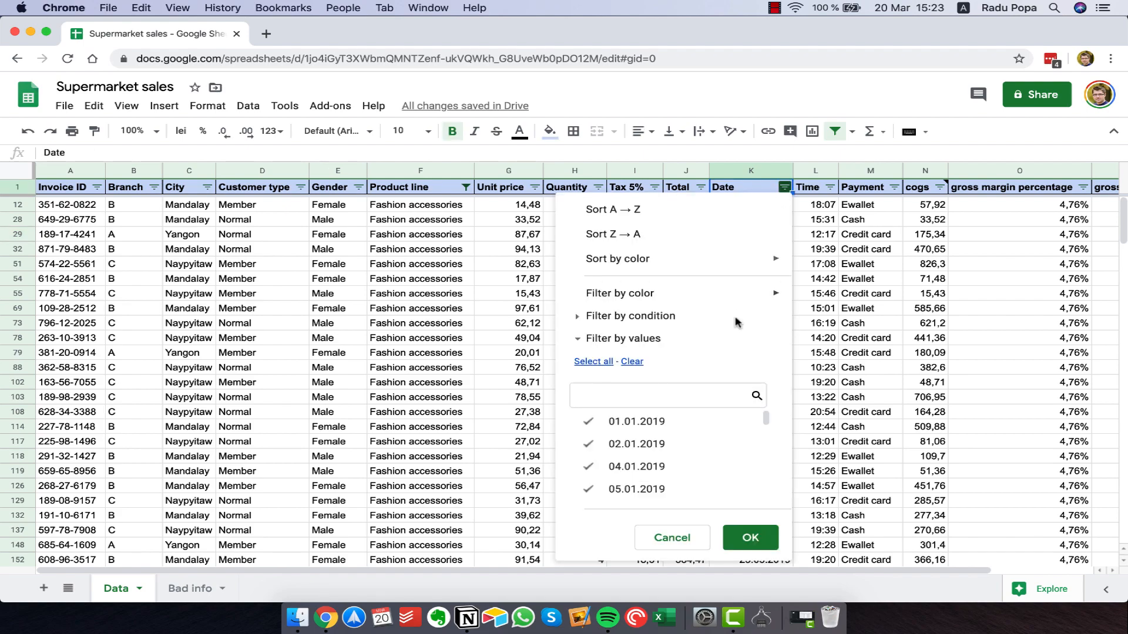
pyautogui.scroll(-5, 813, 403)
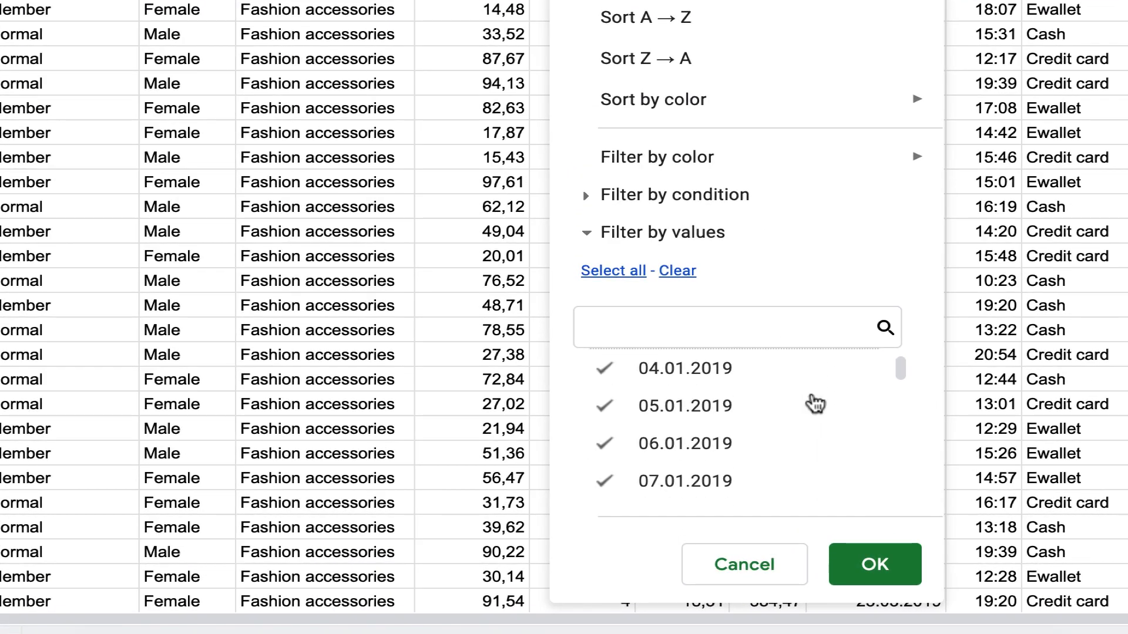
pyautogui.scroll(-8, 814, 403)
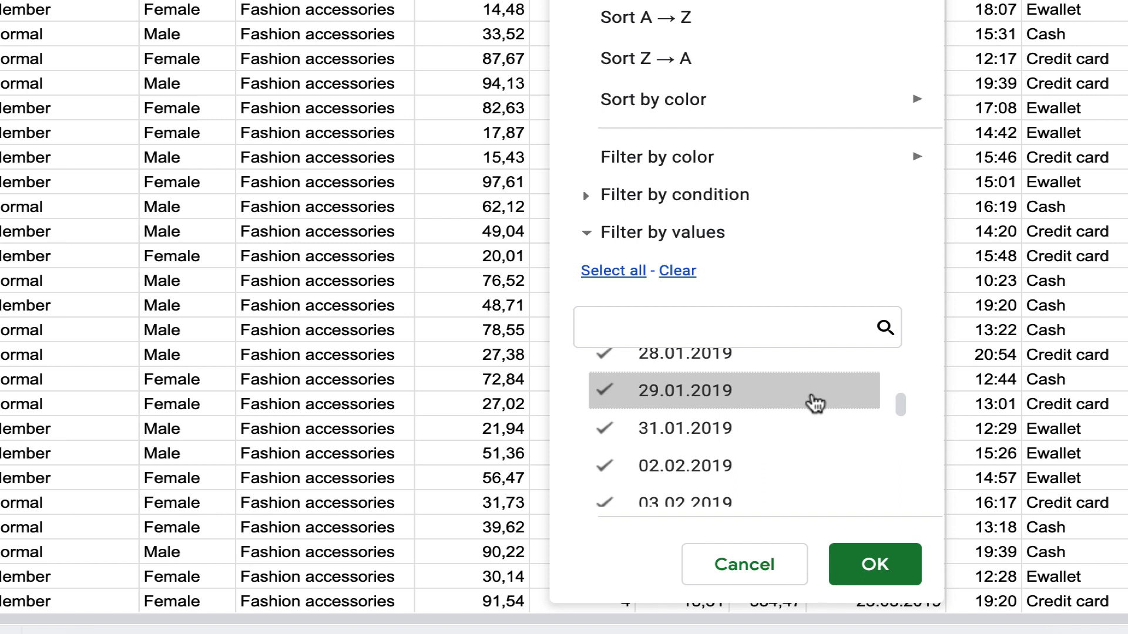
pyautogui.scroll(-5, 814, 403)
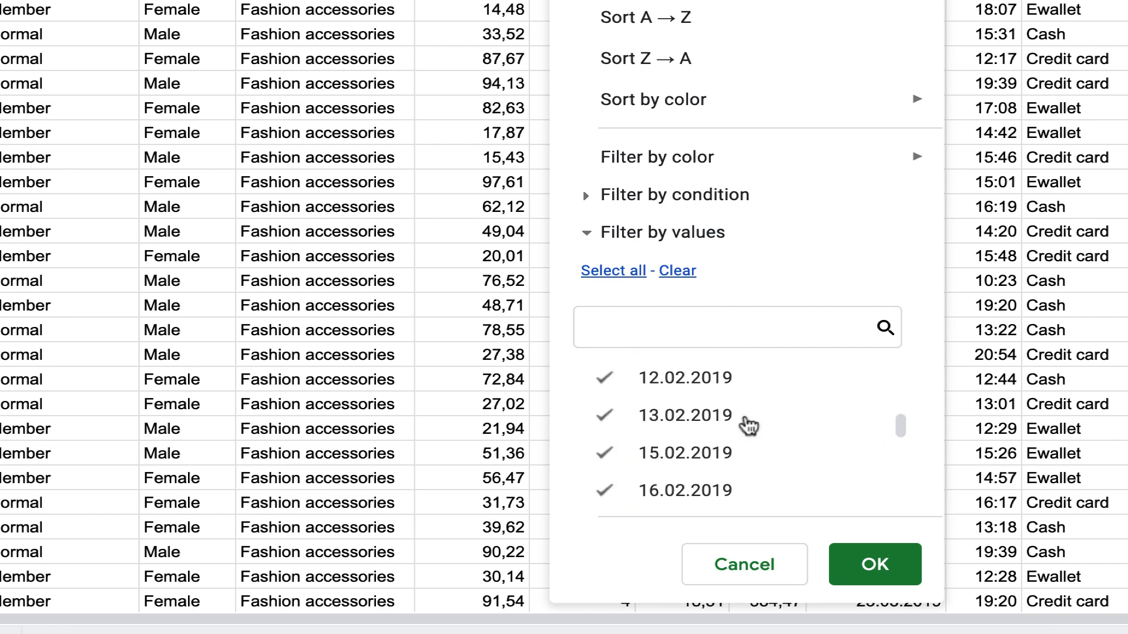
pyautogui.scroll(-10, 747, 426)
pyautogui.scroll(20, 747, 425)
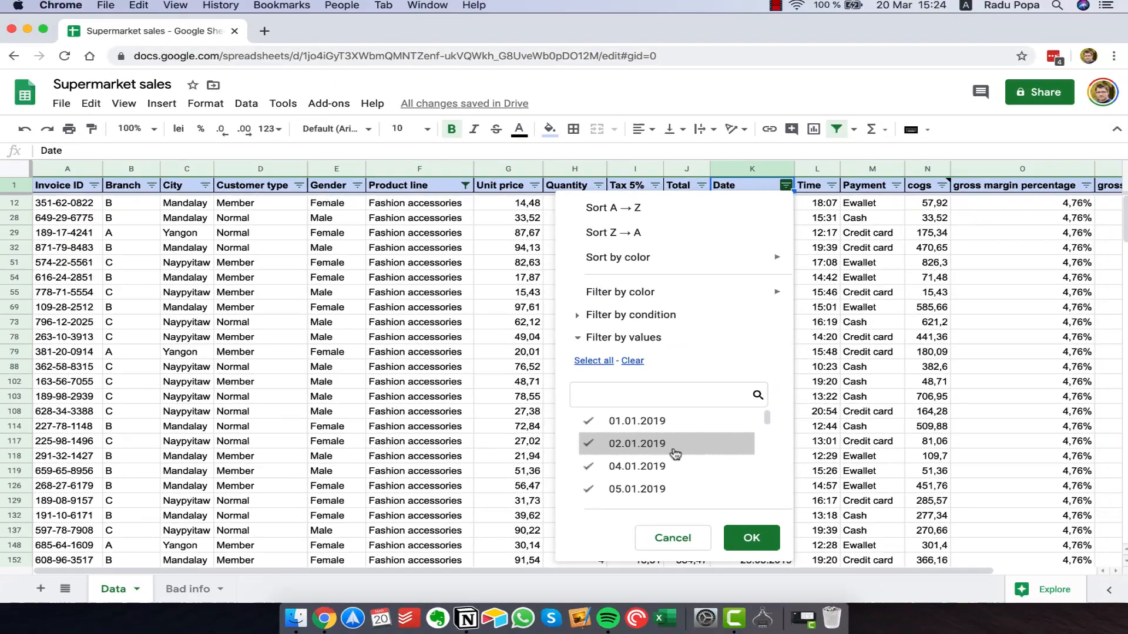
pyautogui.click(429, 268)
pyautogui.click(741, 281)
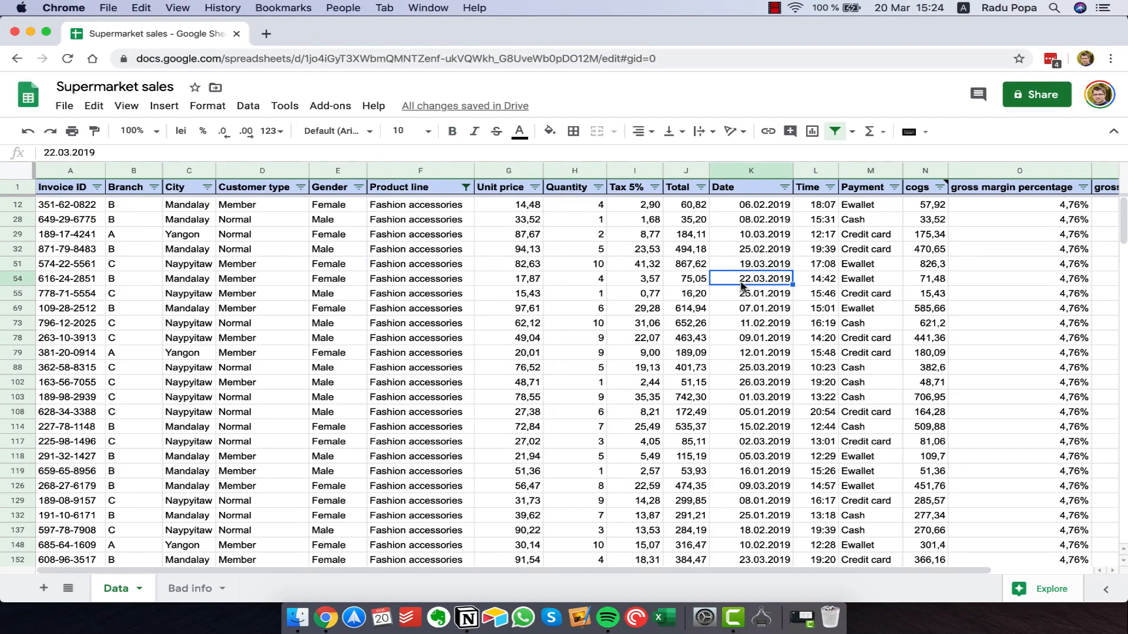
# Remove the filter from the sales data and return to the first rows
pyautogui.click(835, 131)
pyautogui.click(375, 369)
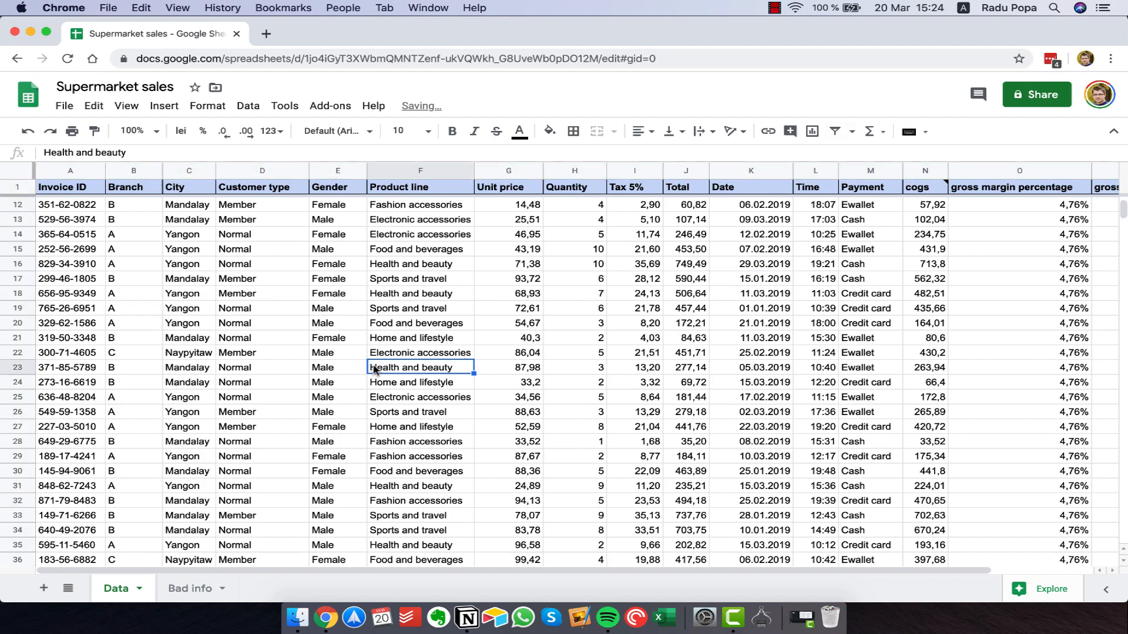
pyautogui.scroll(5, 303, 348)
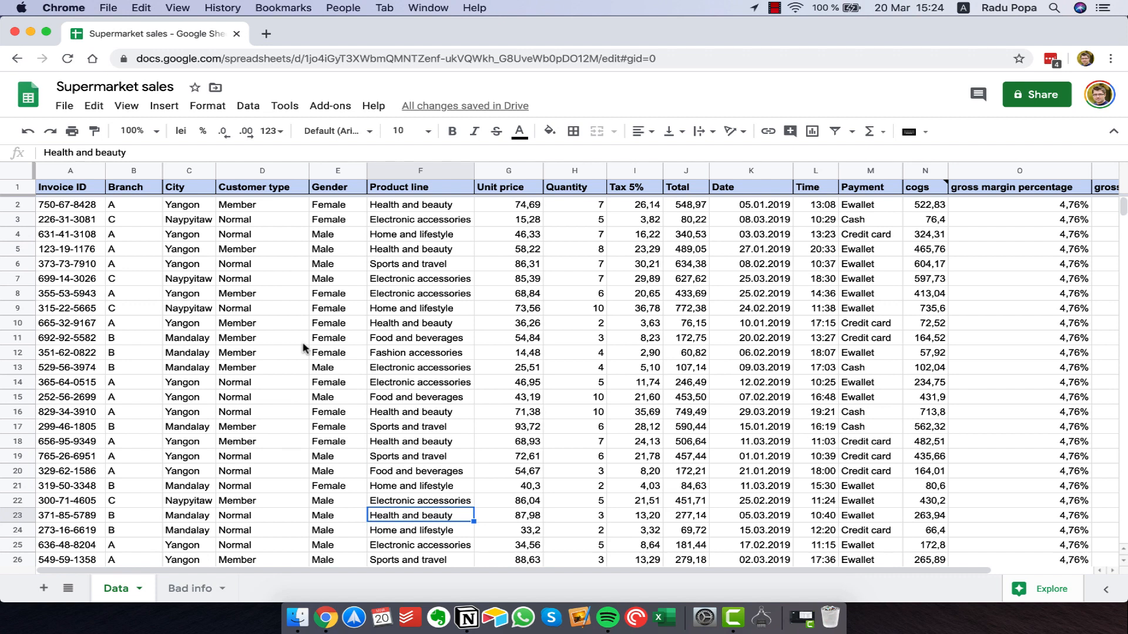
# Insert blank rows at rows 9, 16 and 22 of the sales data
pyautogui.click(10, 307)
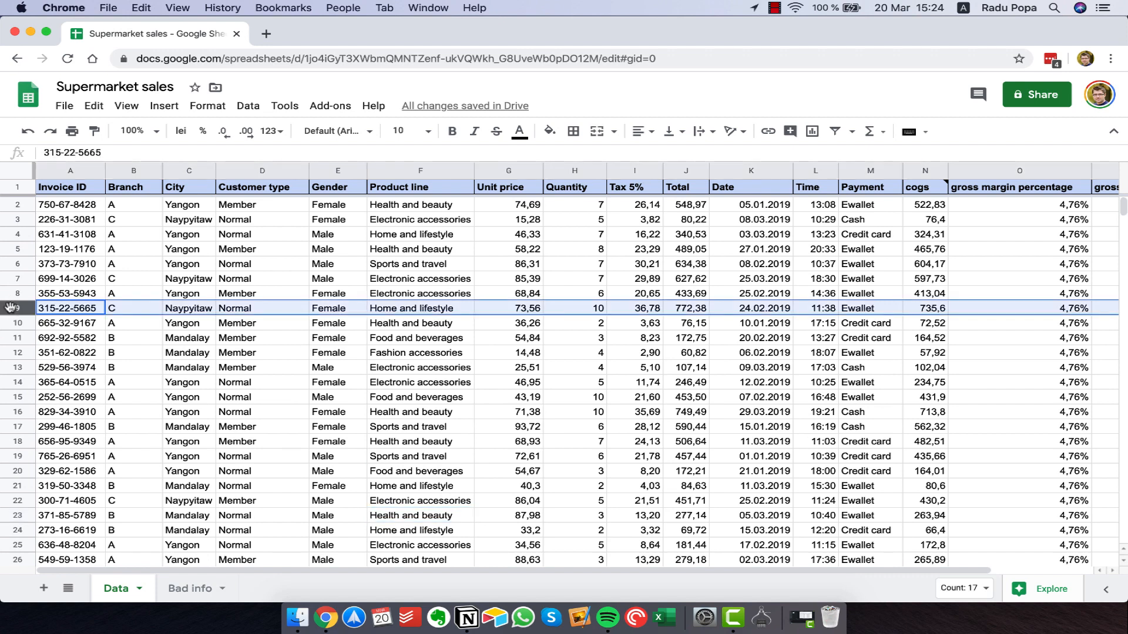
pyautogui.press('super+alt+equal')
pyautogui.click(25, 414)
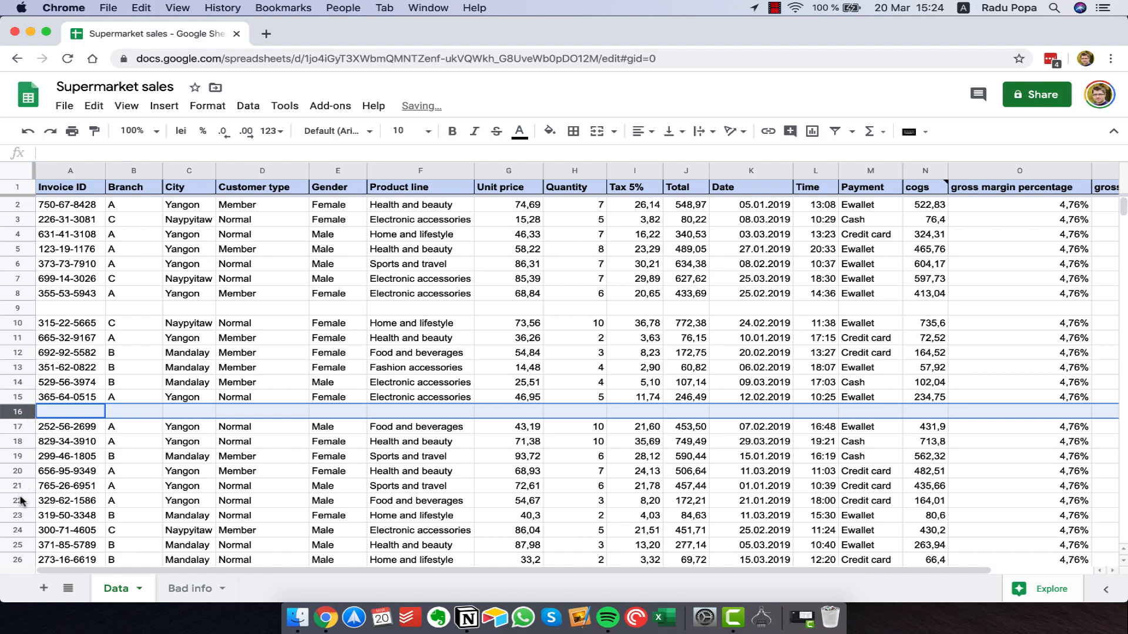
pyautogui.press('super+alt+equal')
pyautogui.click(20, 498)
pyautogui.press('super+alt+equal')
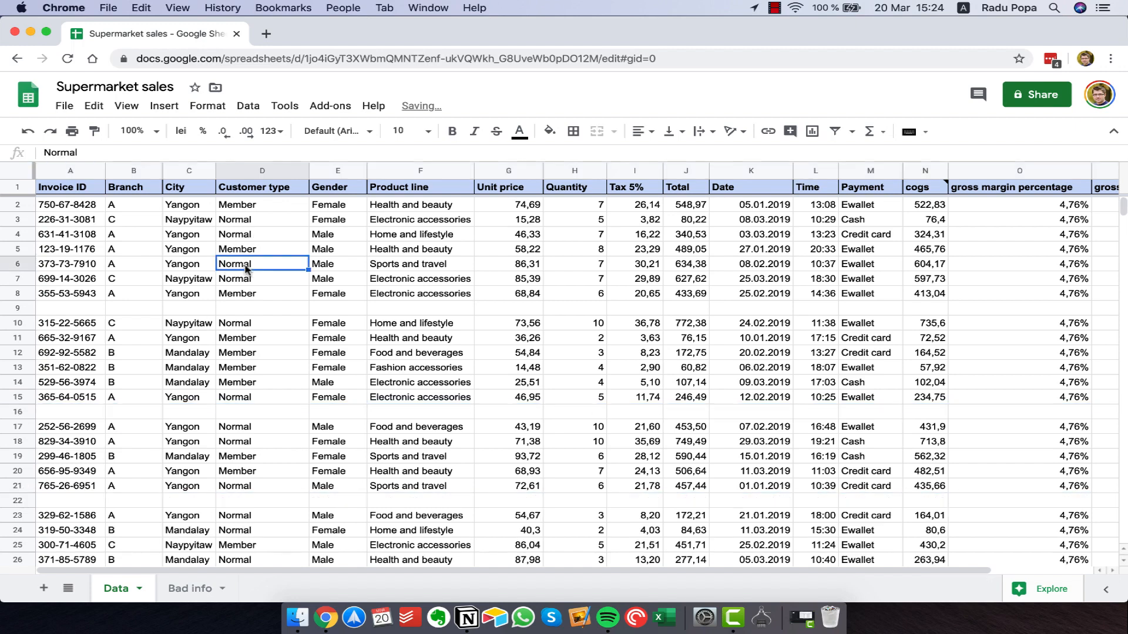
# Try creating a filter from a single cell in the Customer type column, and remove that filter again
pyautogui.click(246, 267)
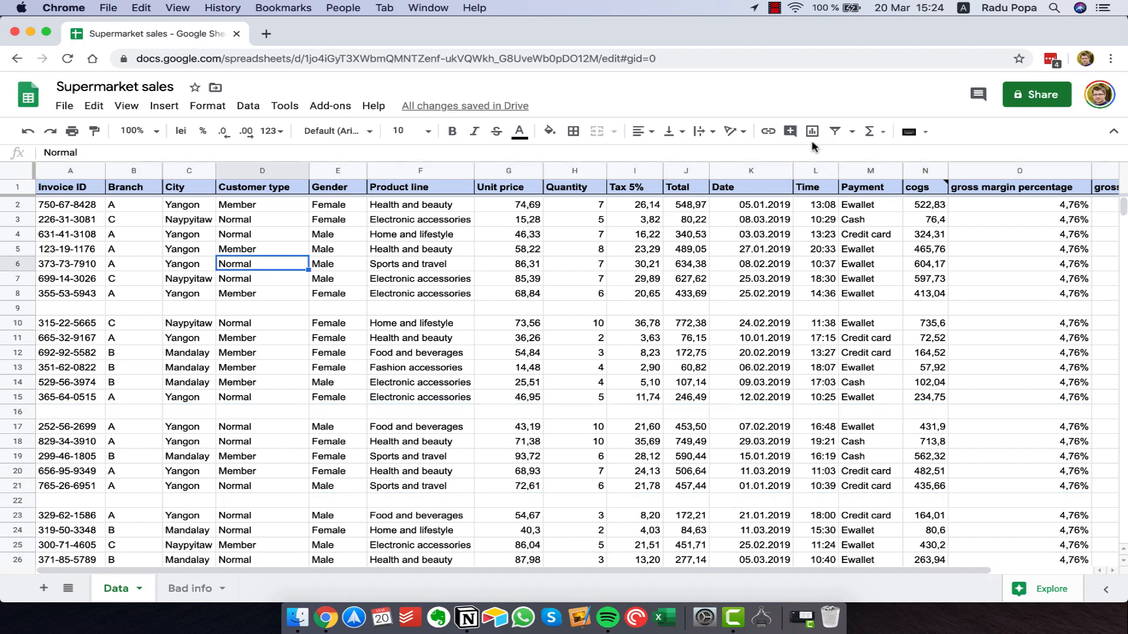
pyautogui.click(835, 131)
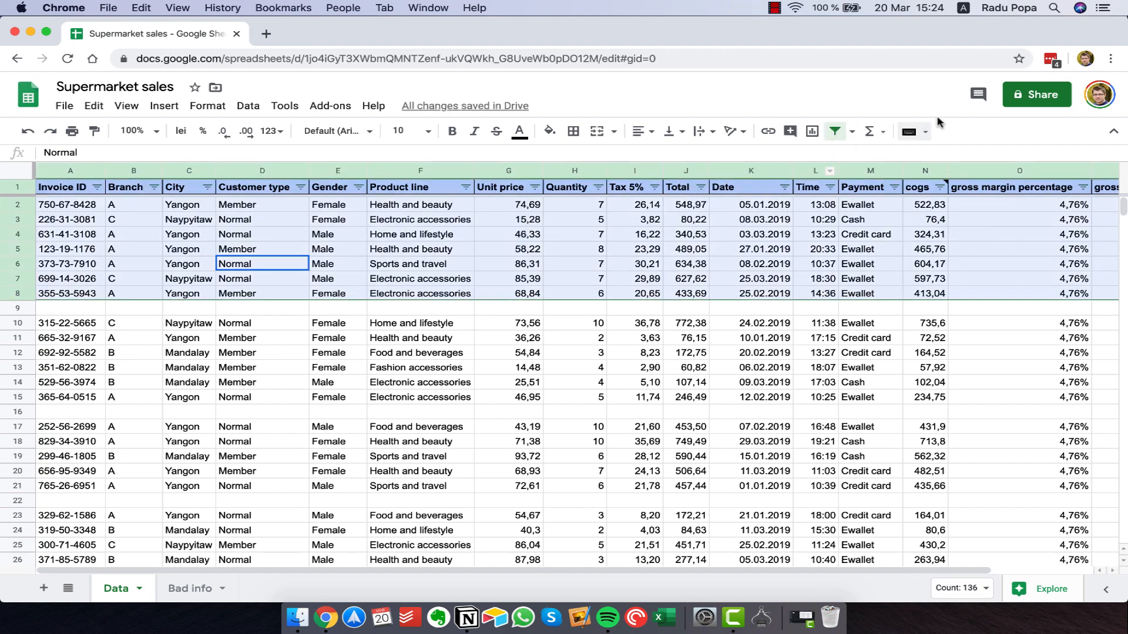
pyautogui.click(835, 132)
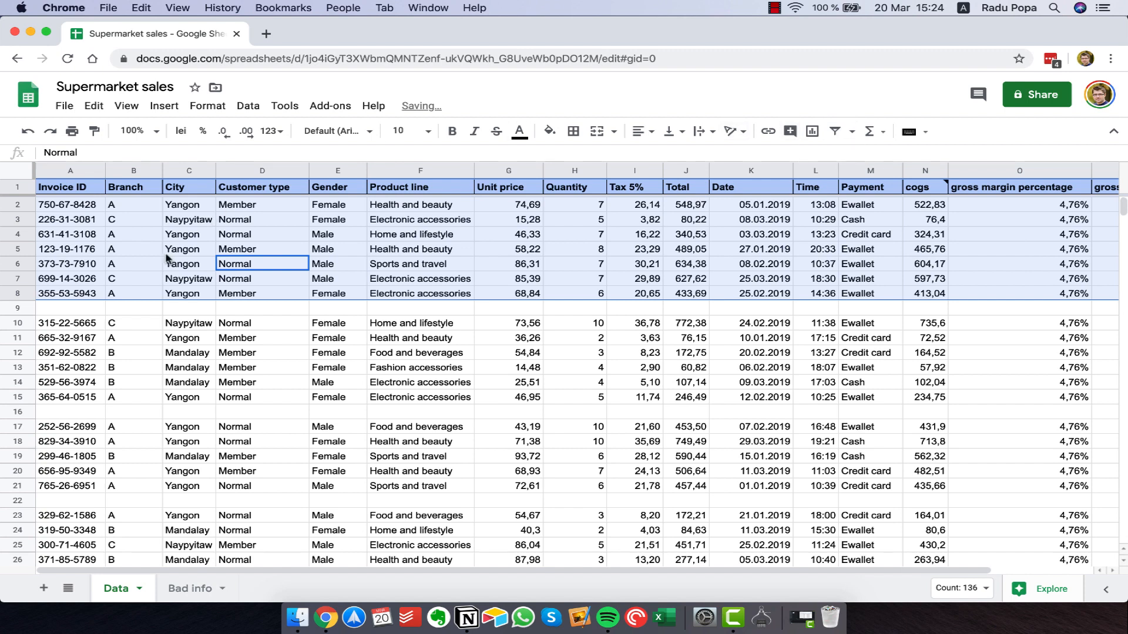
pyautogui.click(134, 249)
# Try creating a filter with only the header row selected, and remove that filter again
pyautogui.click(23, 187)
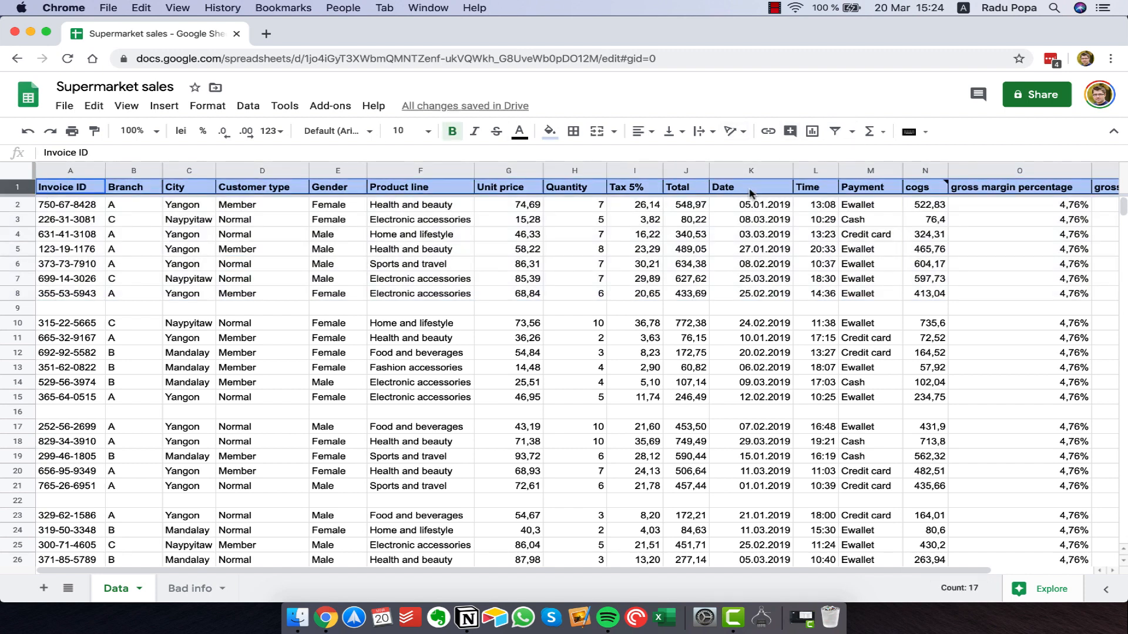
pyautogui.click(835, 133)
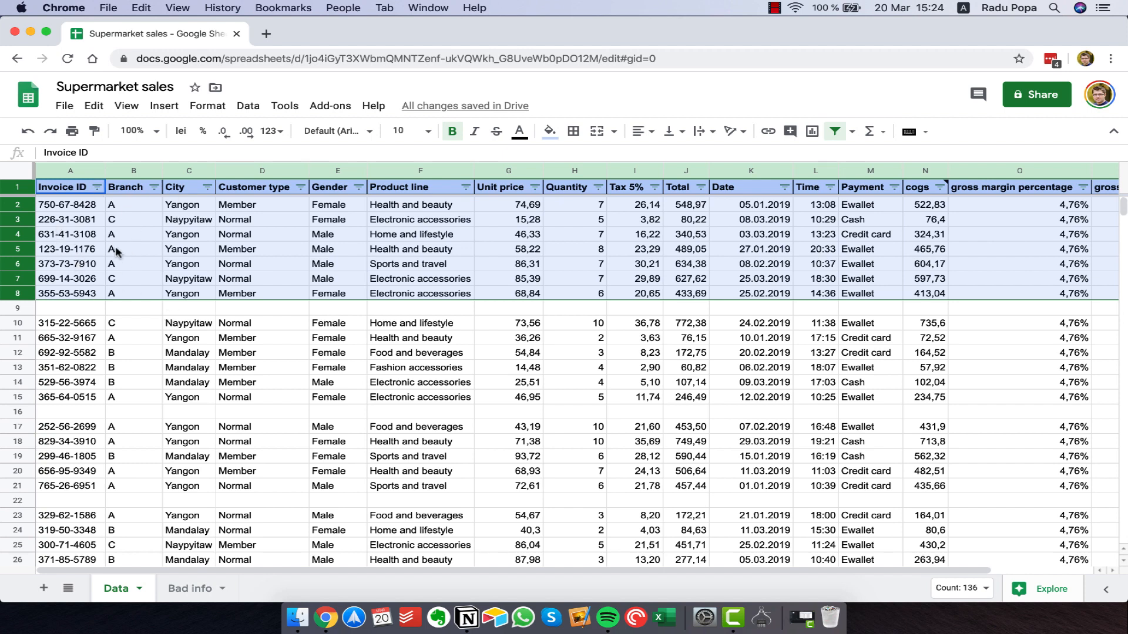
pyautogui.click(835, 134)
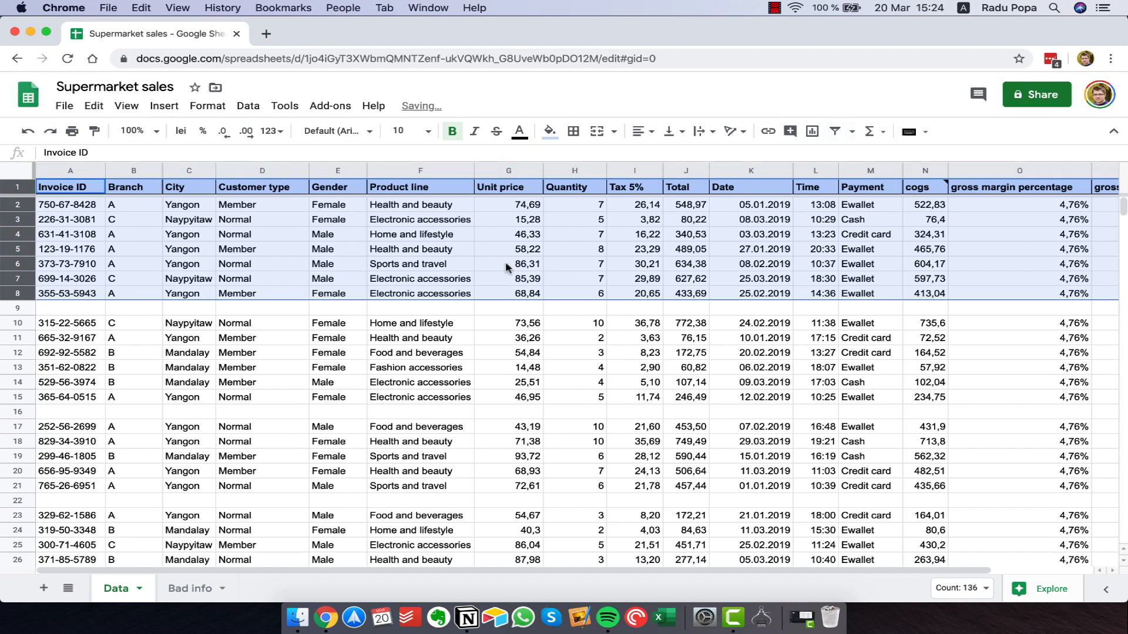
pyautogui.click(506, 268)
# Select the entire sheet and create a filter that covers all rows, including the blank ones
pyautogui.click(16, 175)
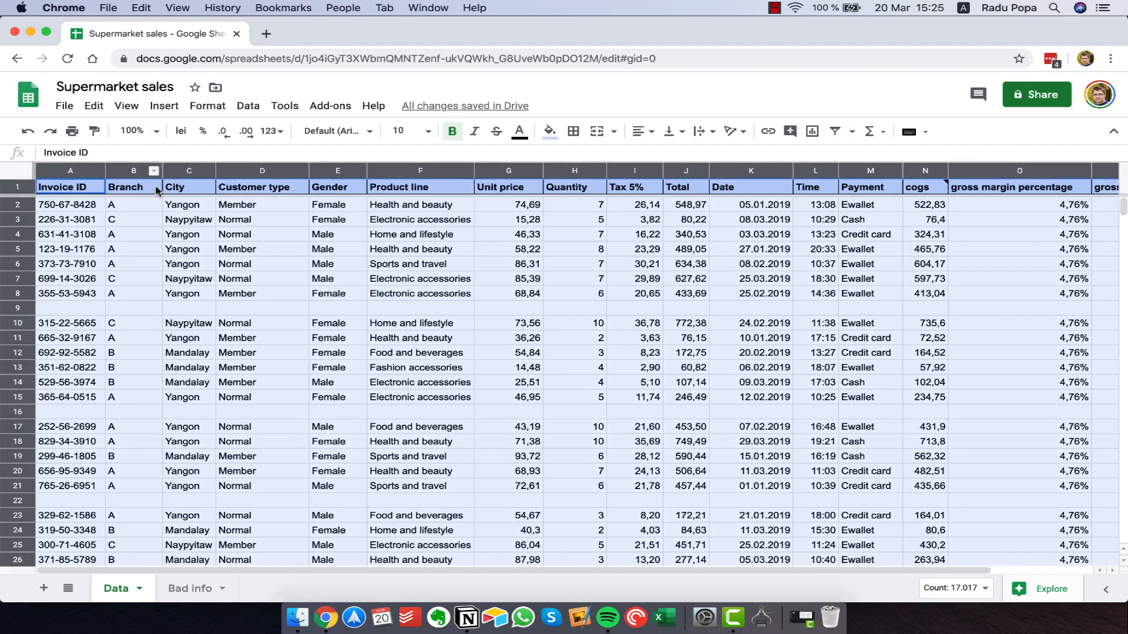
pyautogui.click(834, 131)
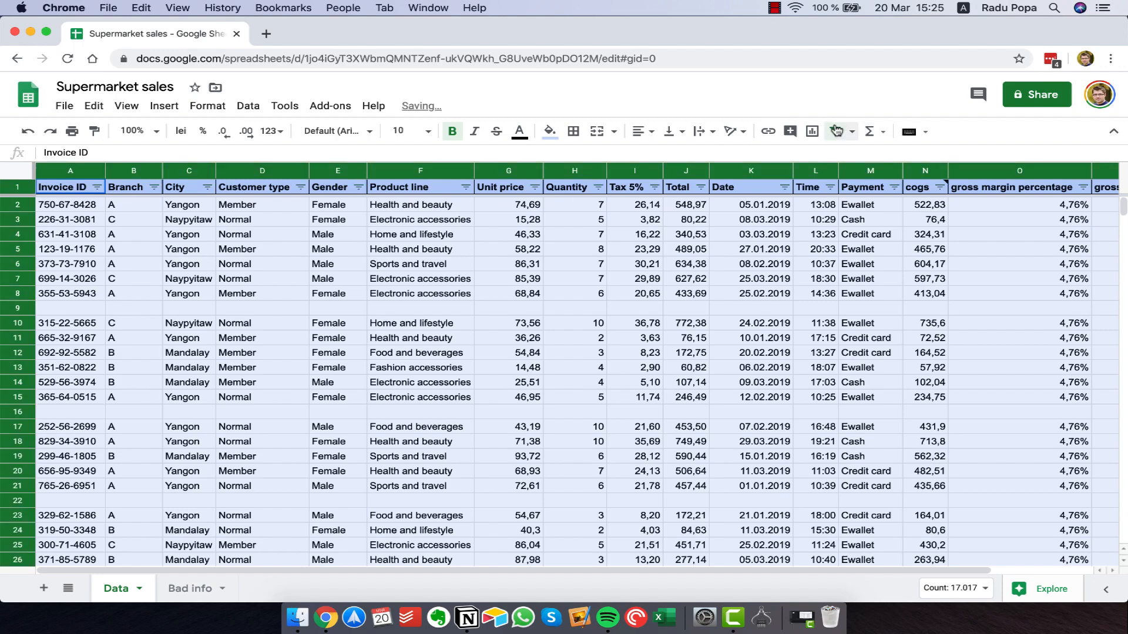
pyautogui.click(469, 296)
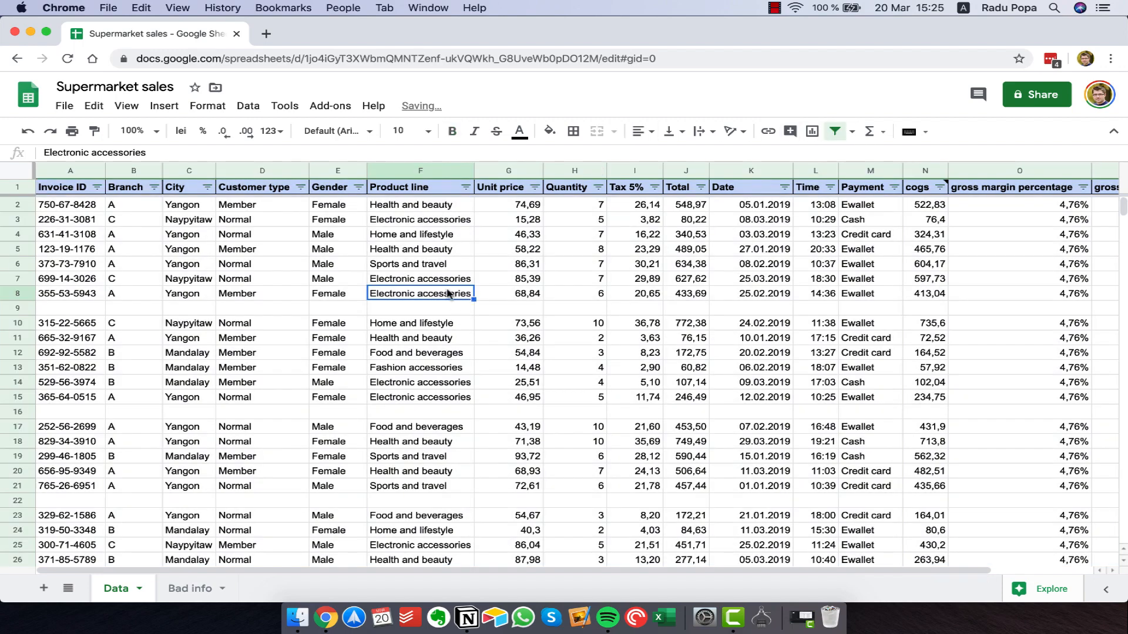
# Examine how far down the filter range extends, going to the last data row and back to the header
pyautogui.click(333, 338)
pyautogui.scroll(-10, 306, 341)
pyautogui.click(270, 329)
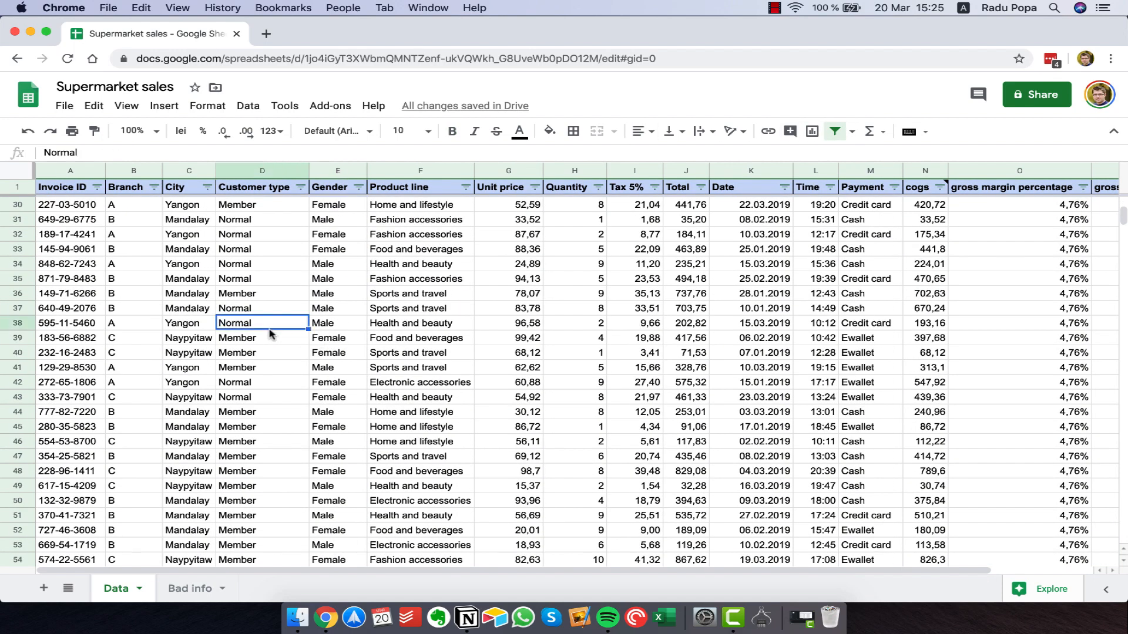
pyautogui.press('super+Down')
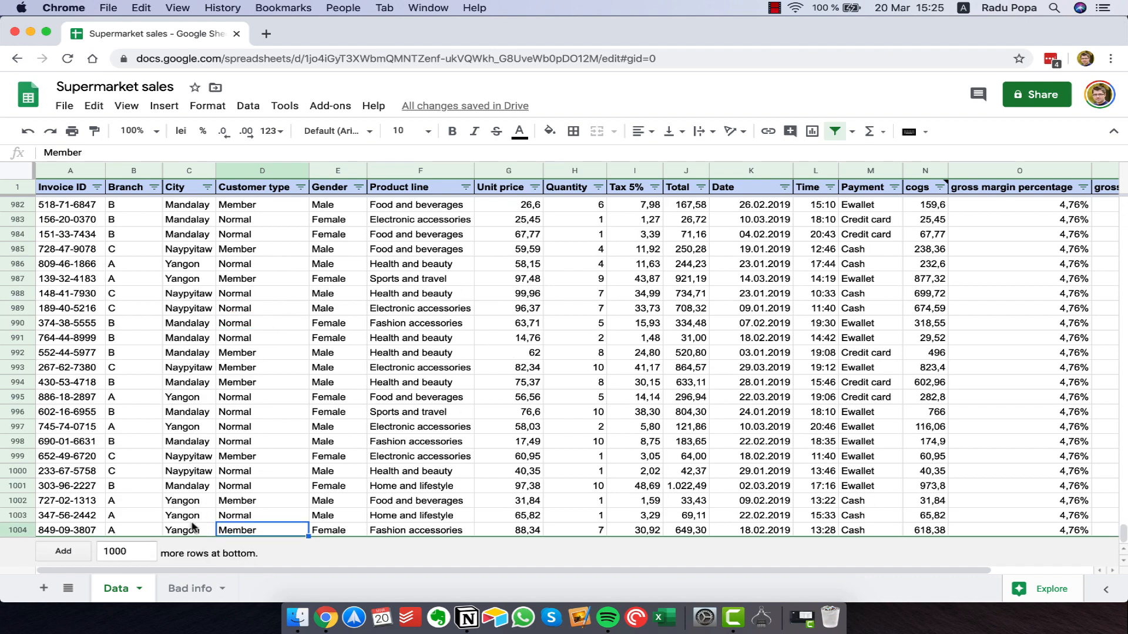
pyautogui.press('super+Up')
pyautogui.press('super+Up')
pyautogui.press('super+Up')
pyautogui.press('super+Up')
pyautogui.press('super+Up')
pyautogui.press('super+Up')
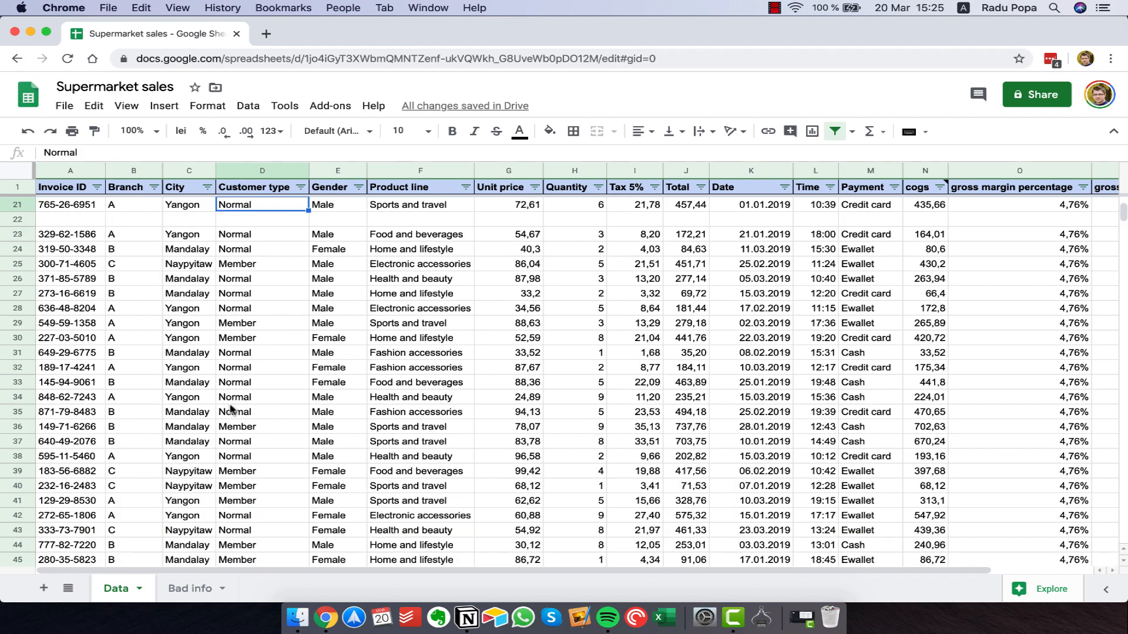
pyautogui.press('super+Up')
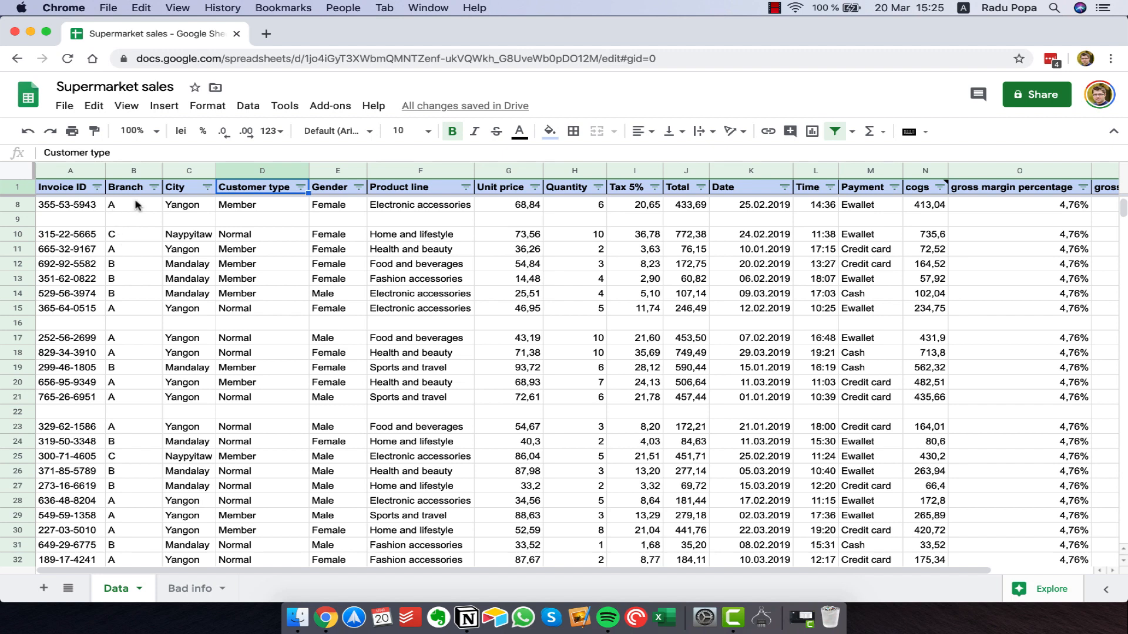
# Filter the Branch column by values so that only (Blanks) is selected, and delete the blank rows 9, 16 and 22
pyautogui.click(154, 189)
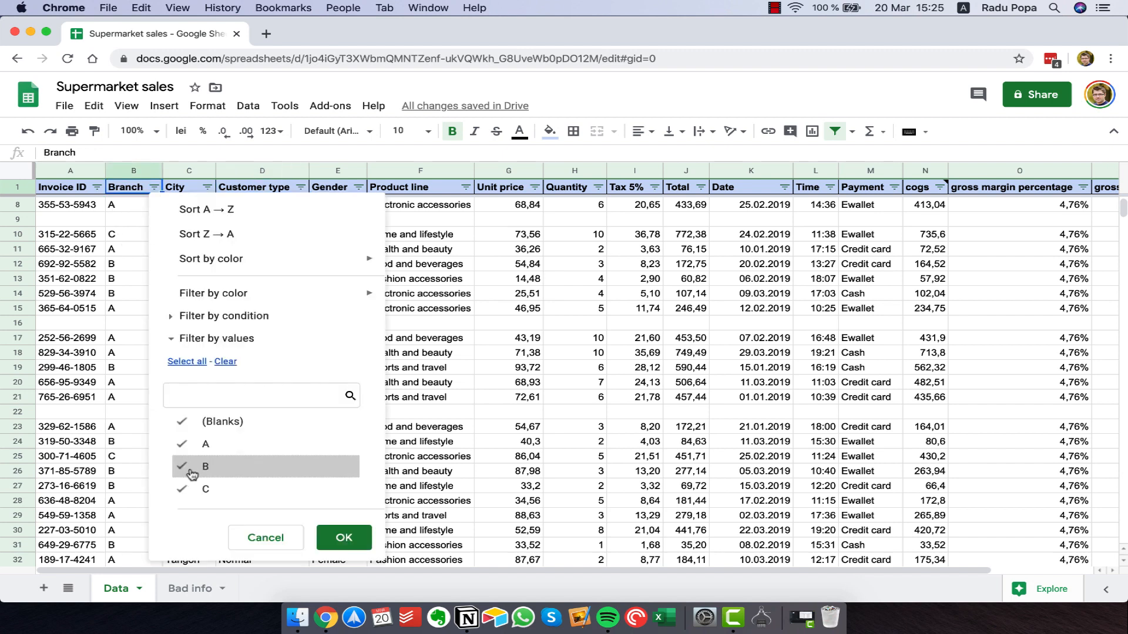
pyautogui.click(226, 361)
pyautogui.click(216, 421)
pyautogui.click(344, 538)
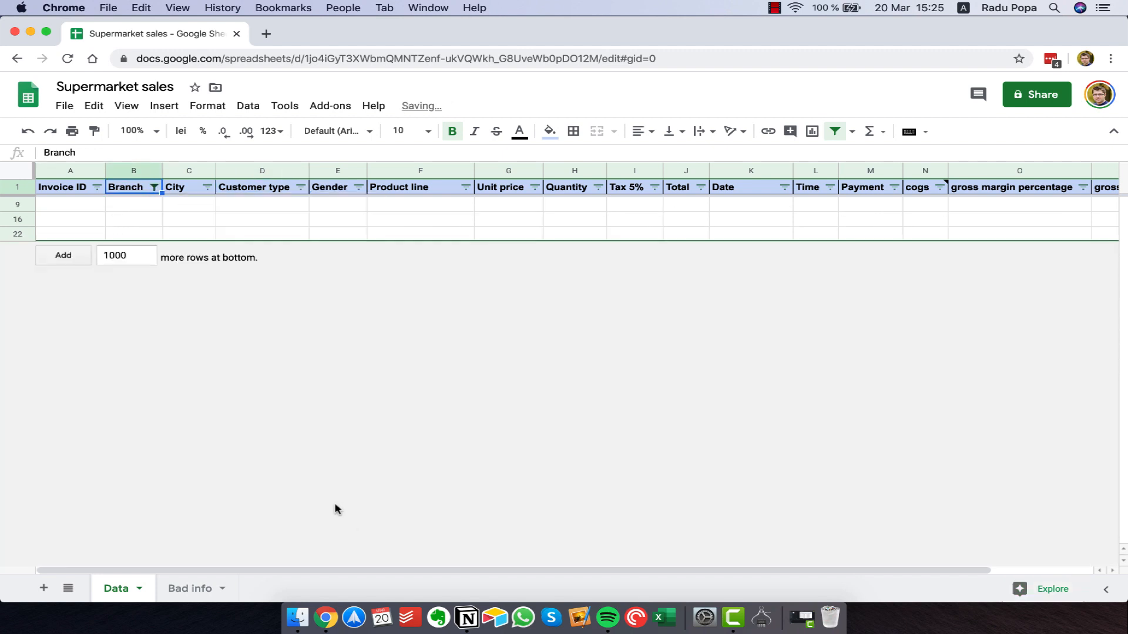
pyautogui.moveTo(17, 202); pyautogui.dragTo(16, 233)
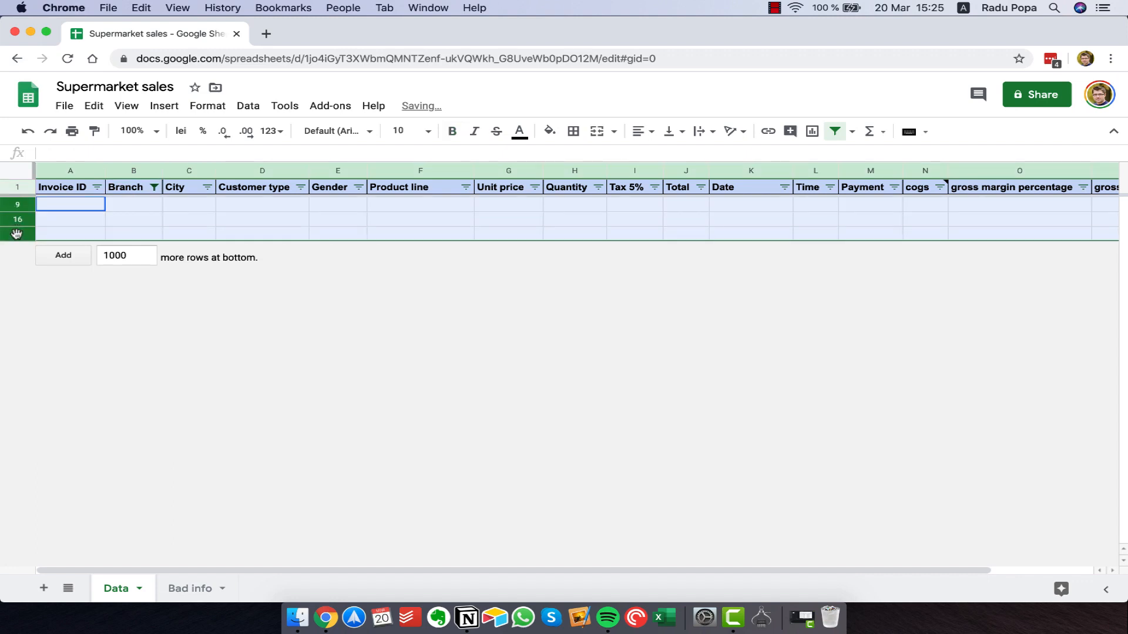
pyautogui.press('super+alt+minus')
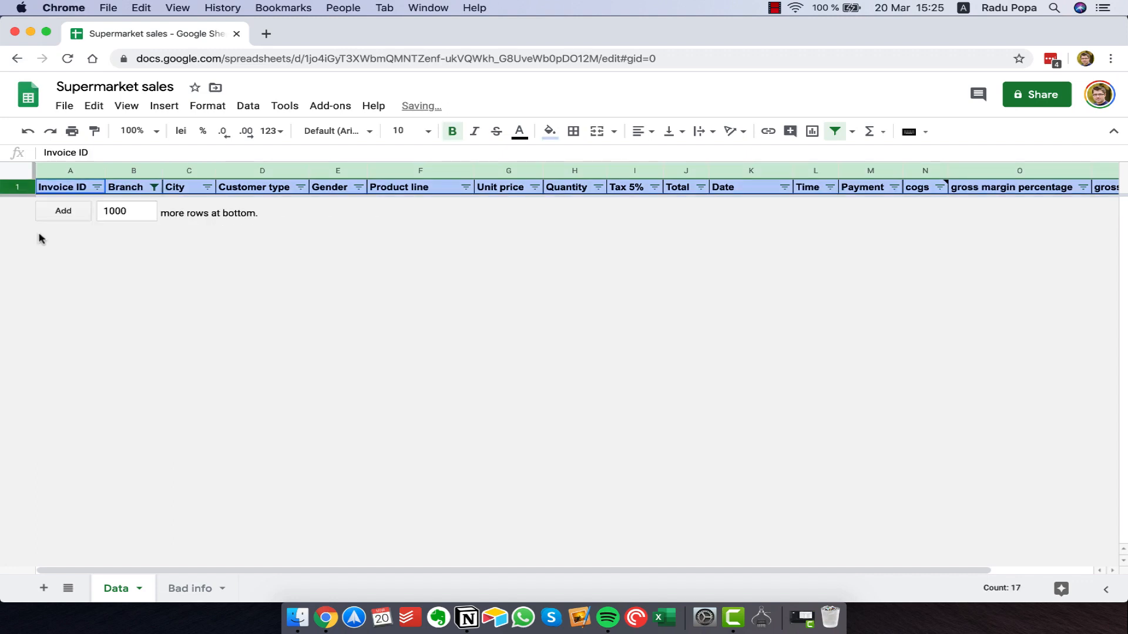
# Select all values in the Branch column's filter to show every sales row again
pyautogui.click(154, 187)
pyautogui.click(194, 363)
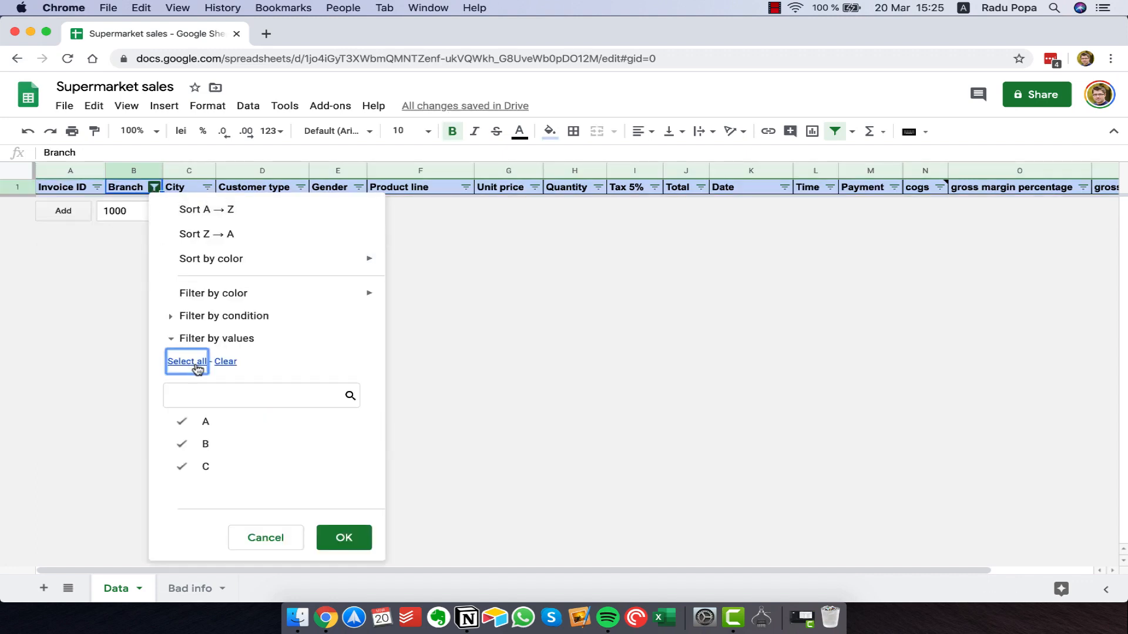
pyautogui.click(344, 538)
pyautogui.click(659, 295)
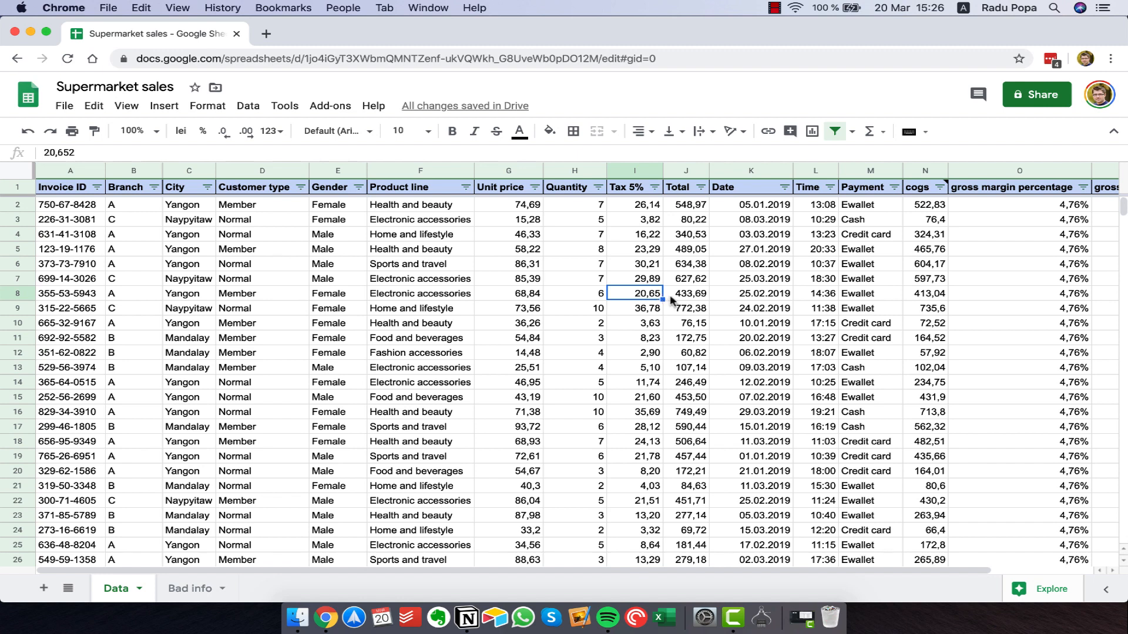
# Edit the note on the cogs header cell to read "Cost Of Googs Sold"
pyautogui.click(930, 222)
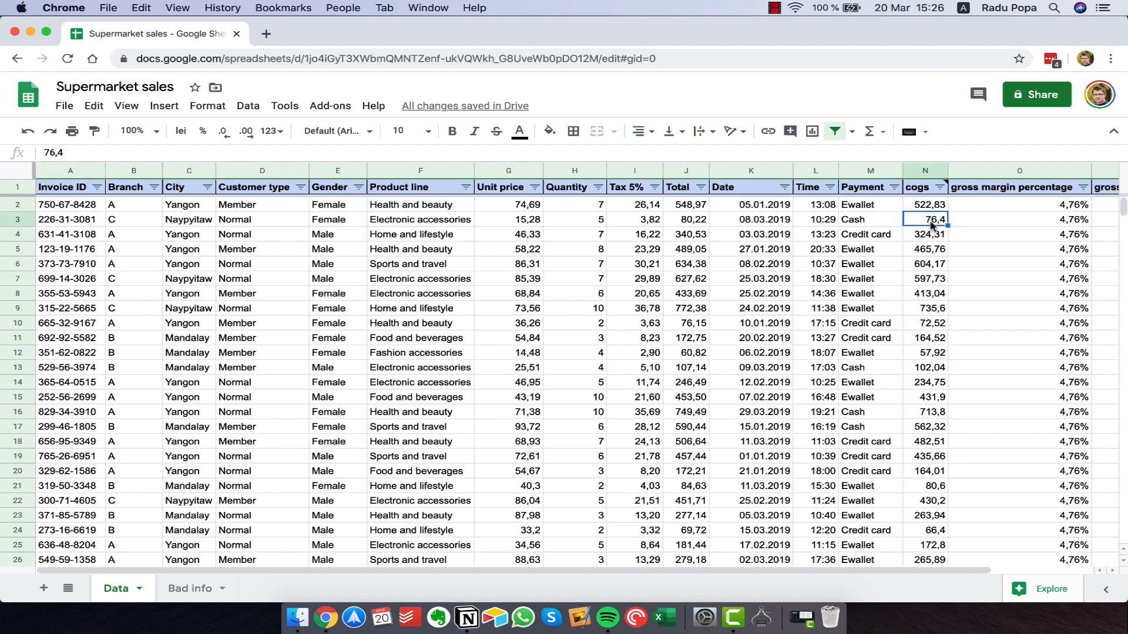
pyautogui.moveTo(918, 191)
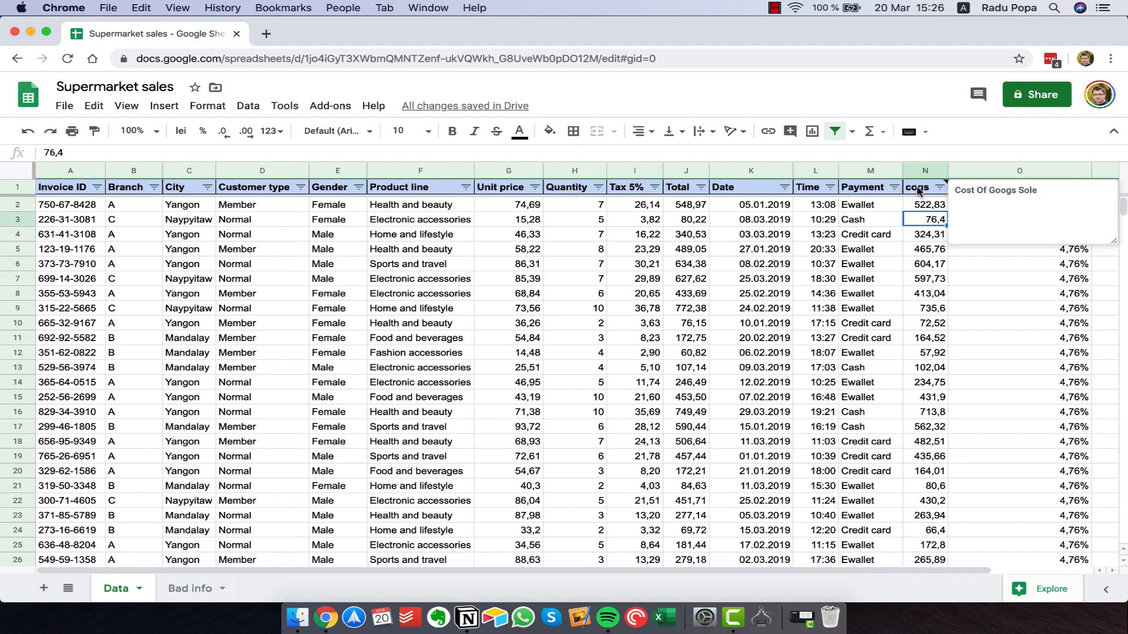
pyautogui.click(918, 191)
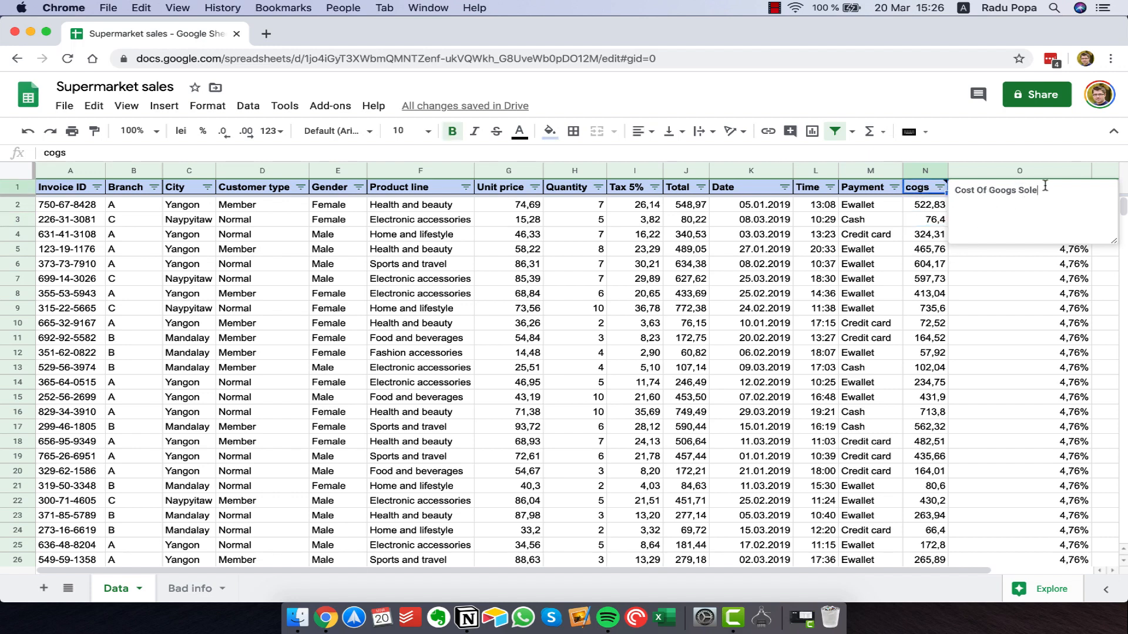
pyautogui.click(879, 265)
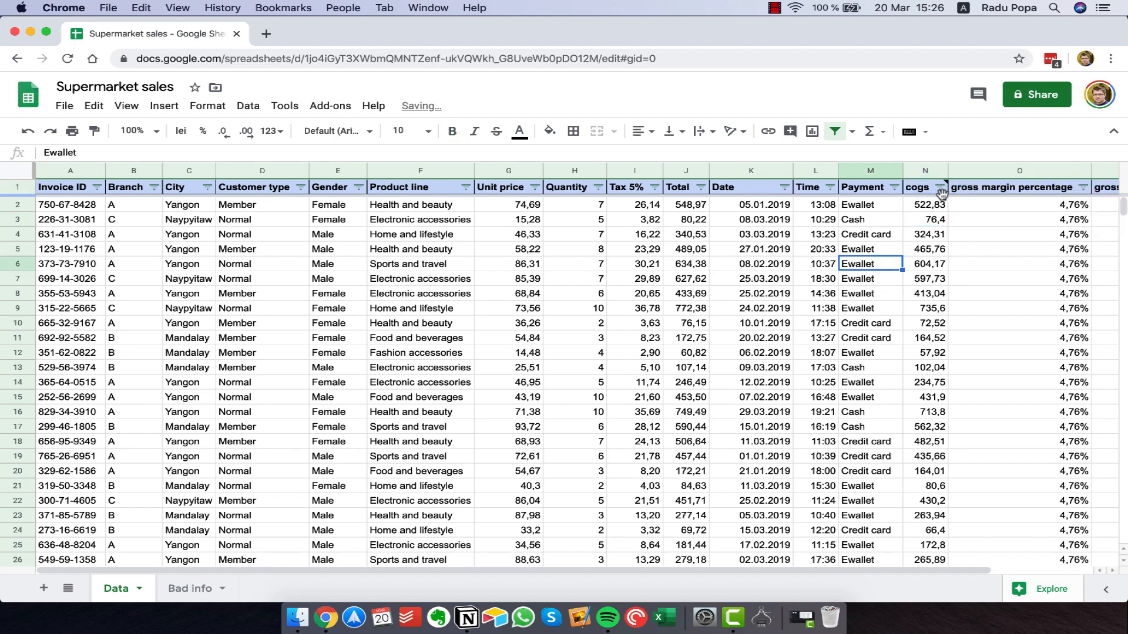
pyautogui.moveTo(940, 187)
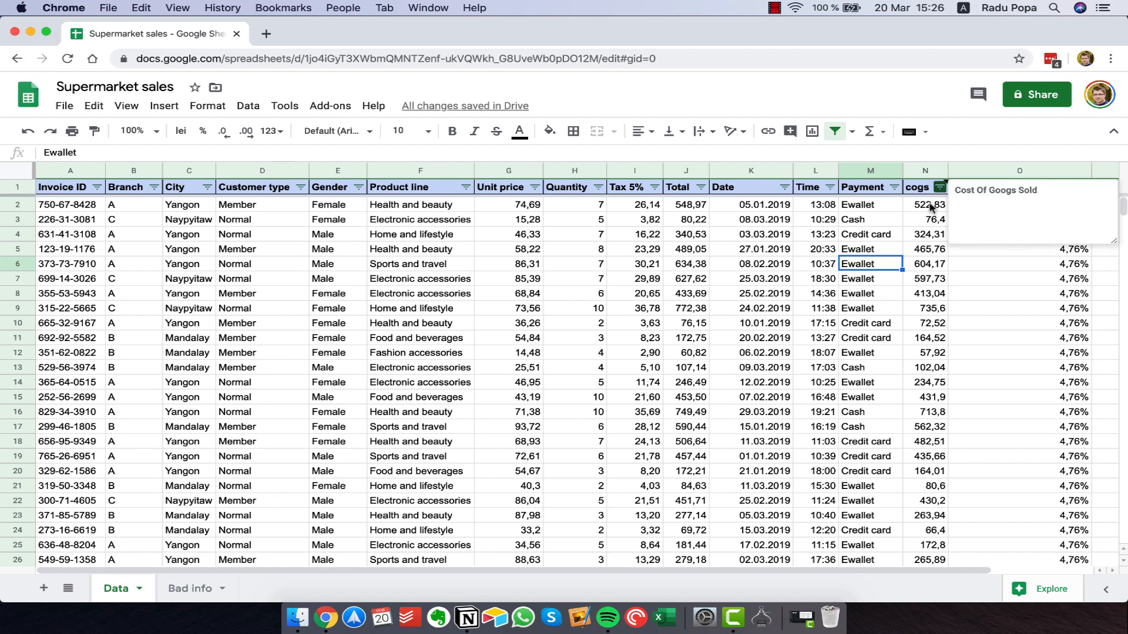
# Open the cogs column's filter-by-condition options and look through the list of available conditions
pyautogui.press('Right')
pyautogui.press('Right')
pyautogui.press('Right')
pyautogui.press('Right')
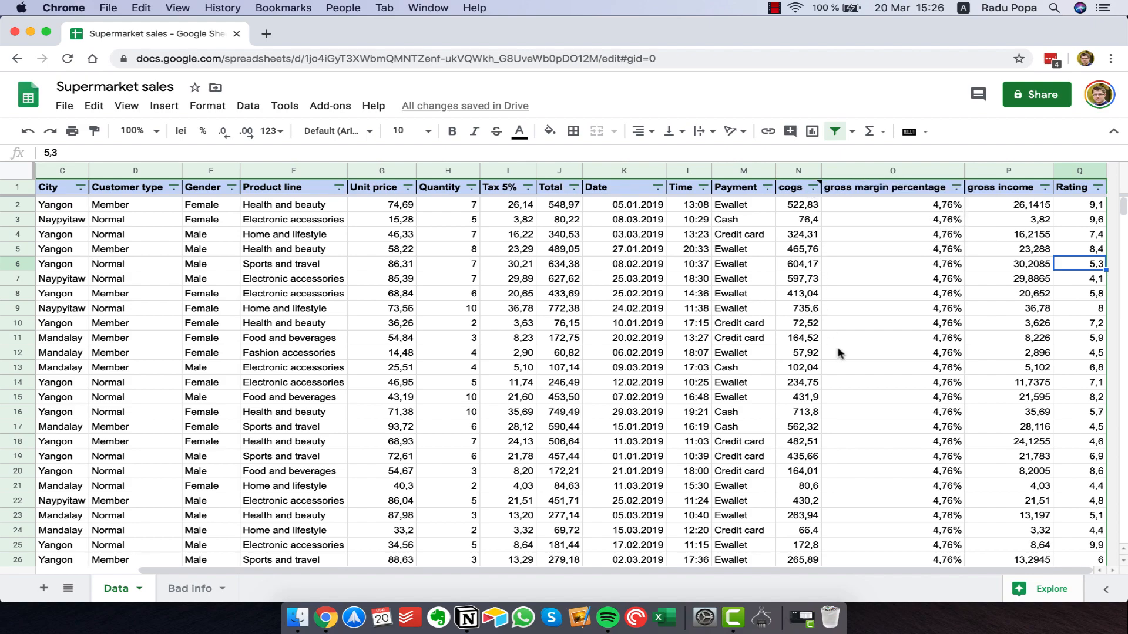
pyautogui.click(813, 186)
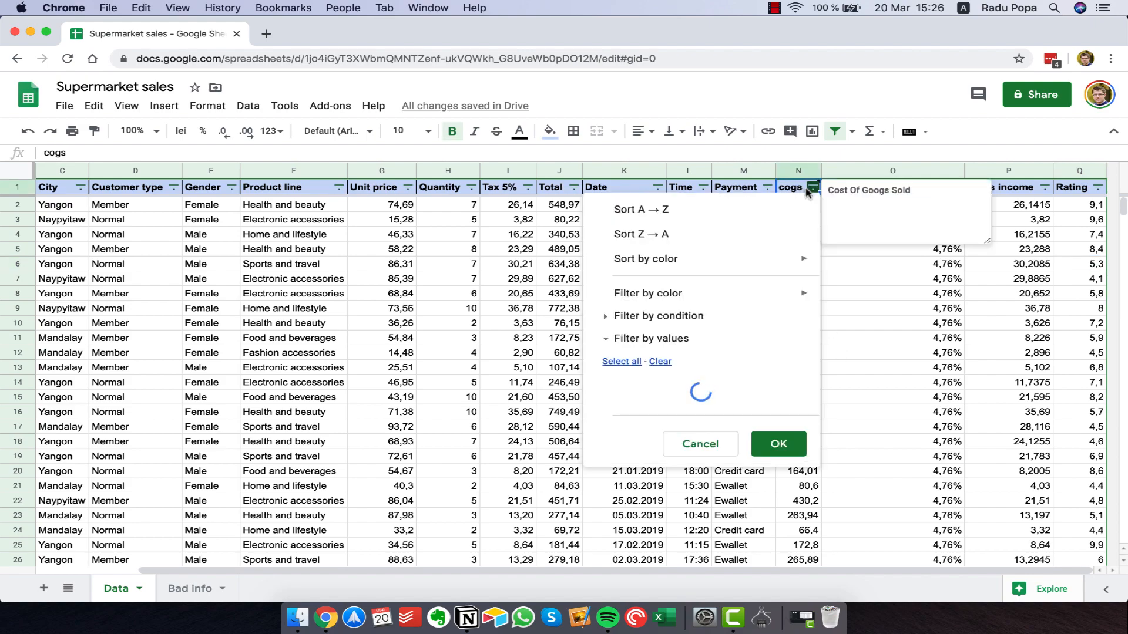
pyautogui.moveTo(685, 262)
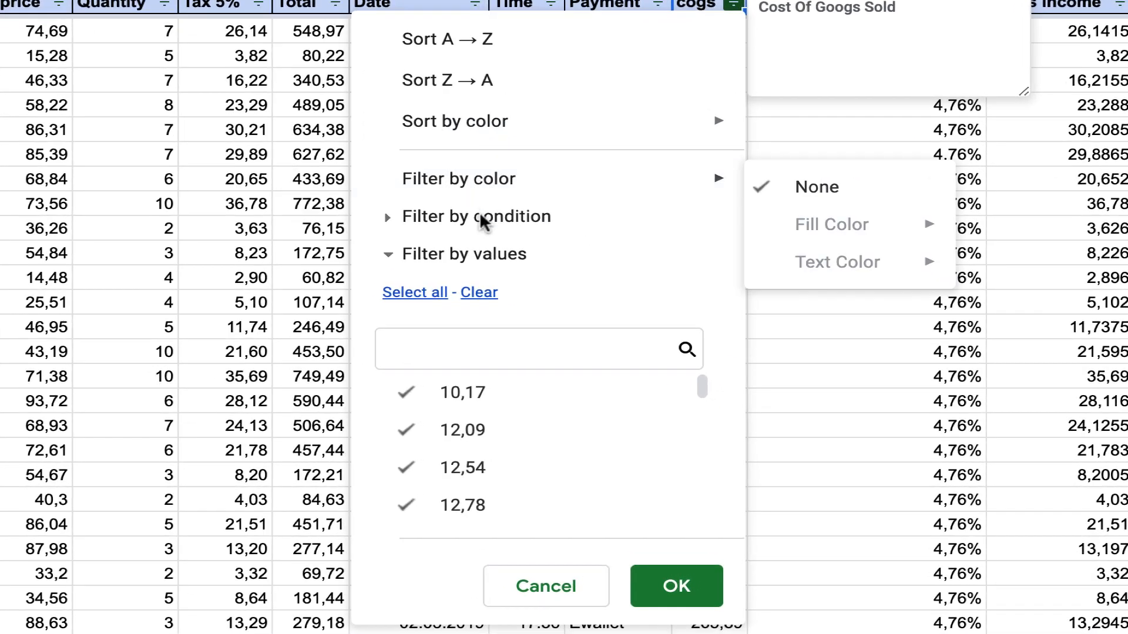
pyautogui.click(650, 309)
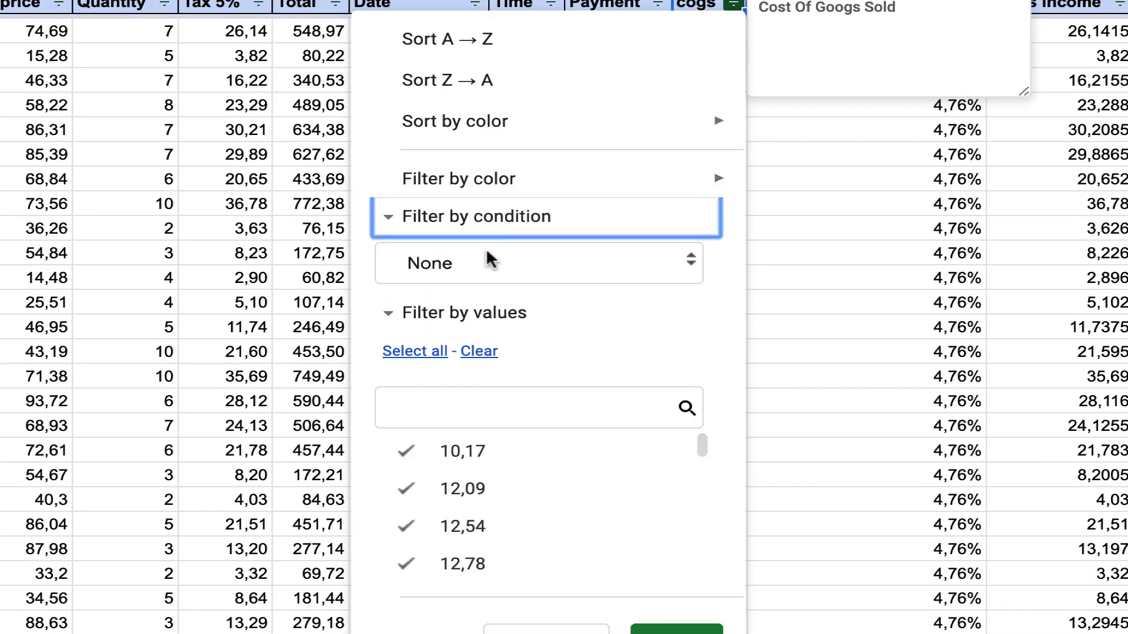
pyautogui.click(488, 269)
pyautogui.scroll(-6, 489, 324)
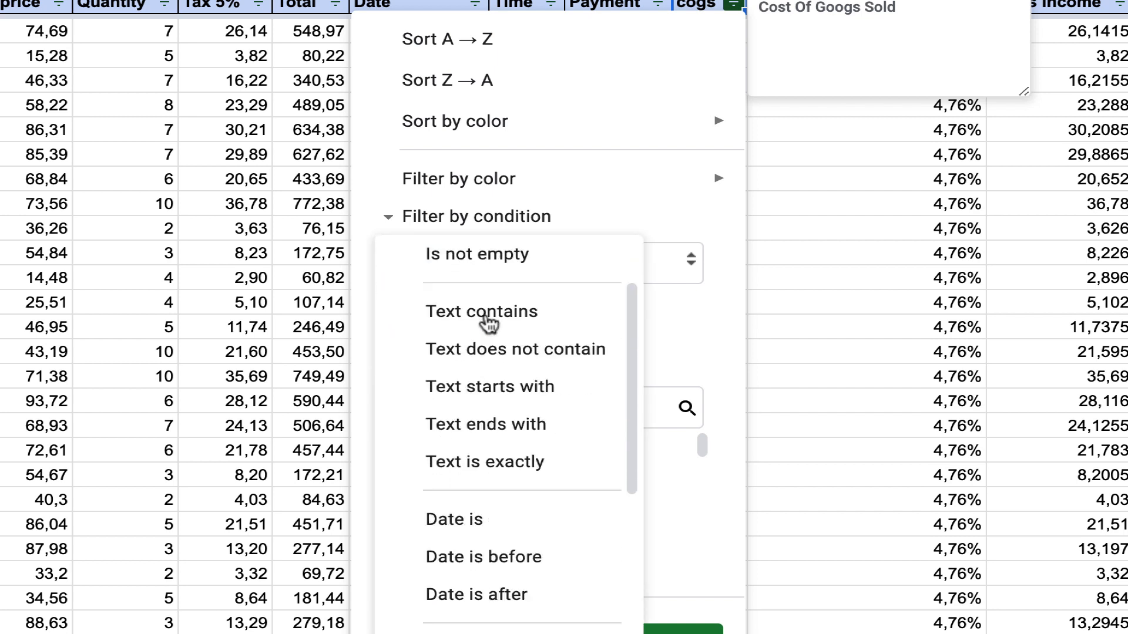
pyautogui.scroll(6, 489, 324)
pyautogui.click(489, 263)
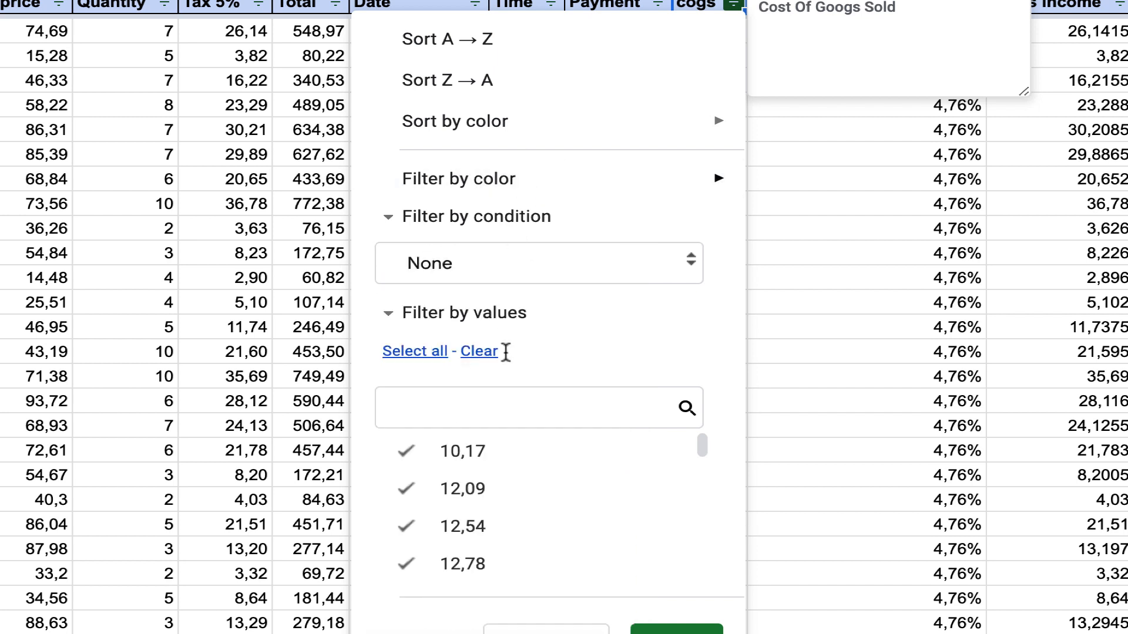
# Filter the cogs column by condition to show only rows with a value Greater than 100
pyautogui.click(488, 269)
pyautogui.scroll(-7, 480, 371)
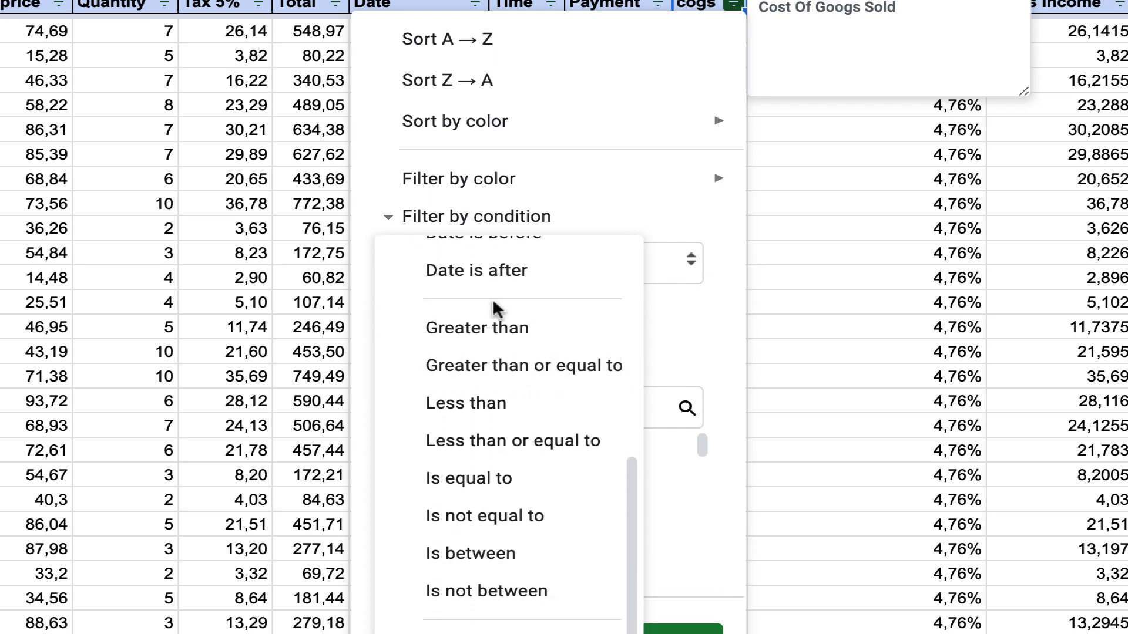
pyautogui.click(449, 329)
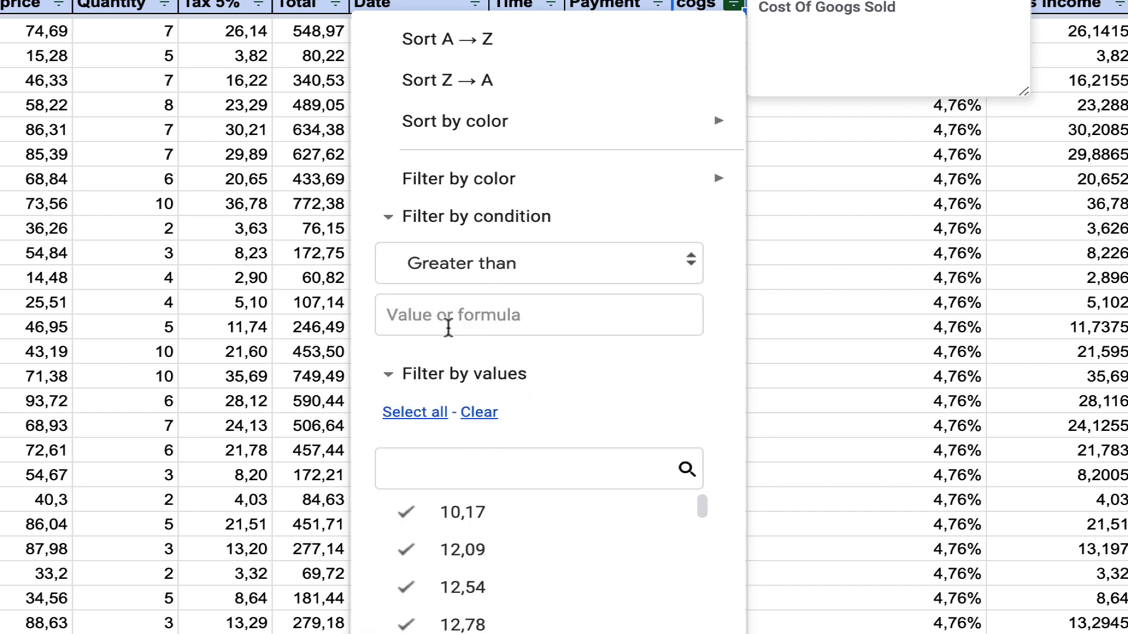
pyautogui.click(449, 328)
pyautogui.write('100')
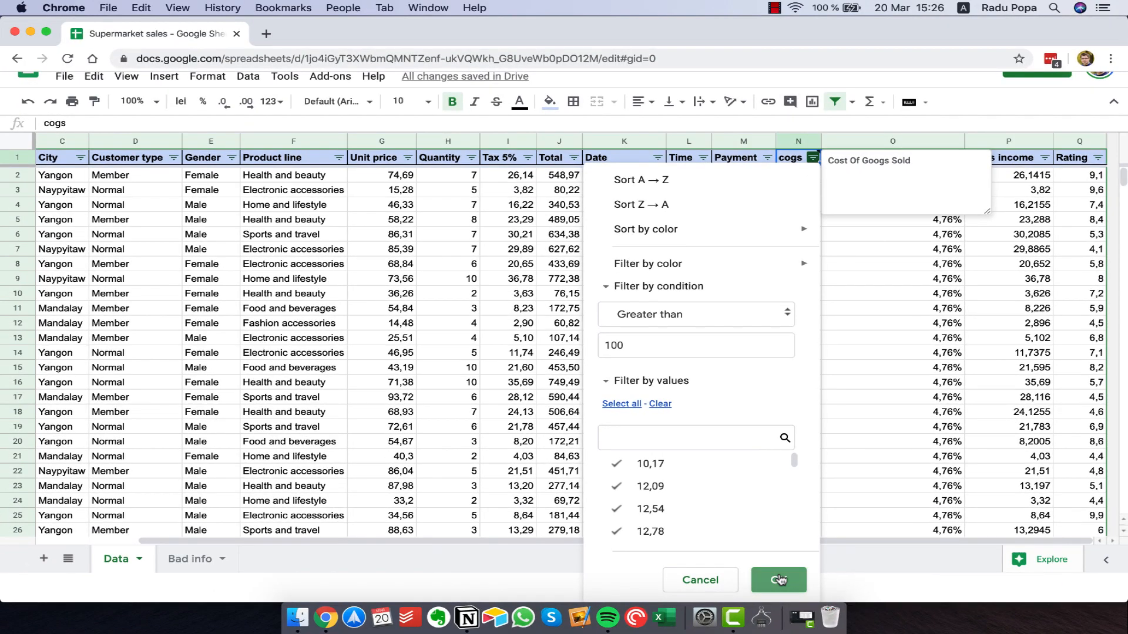
pyautogui.click(691, 631)
# Examine the cogs values down the filtered rows and check the condition set in the cogs column's filter
pyautogui.click(808, 339)
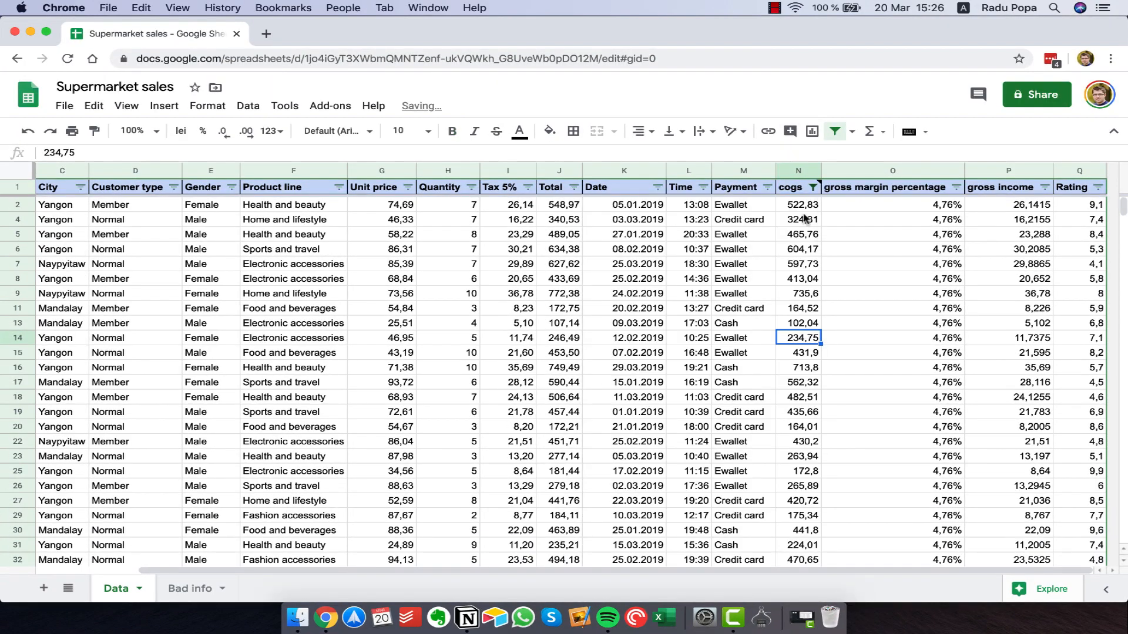
pyautogui.scroll(-3, 800, 265)
pyautogui.scroll(-15, 800, 266)
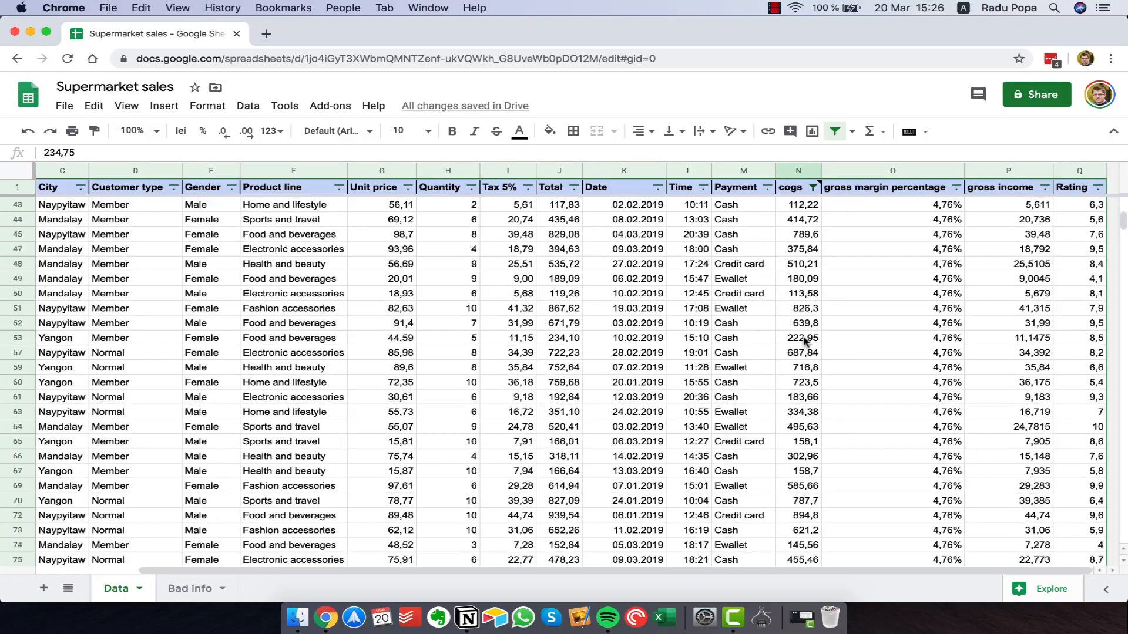
pyautogui.scroll(-20, 806, 342)
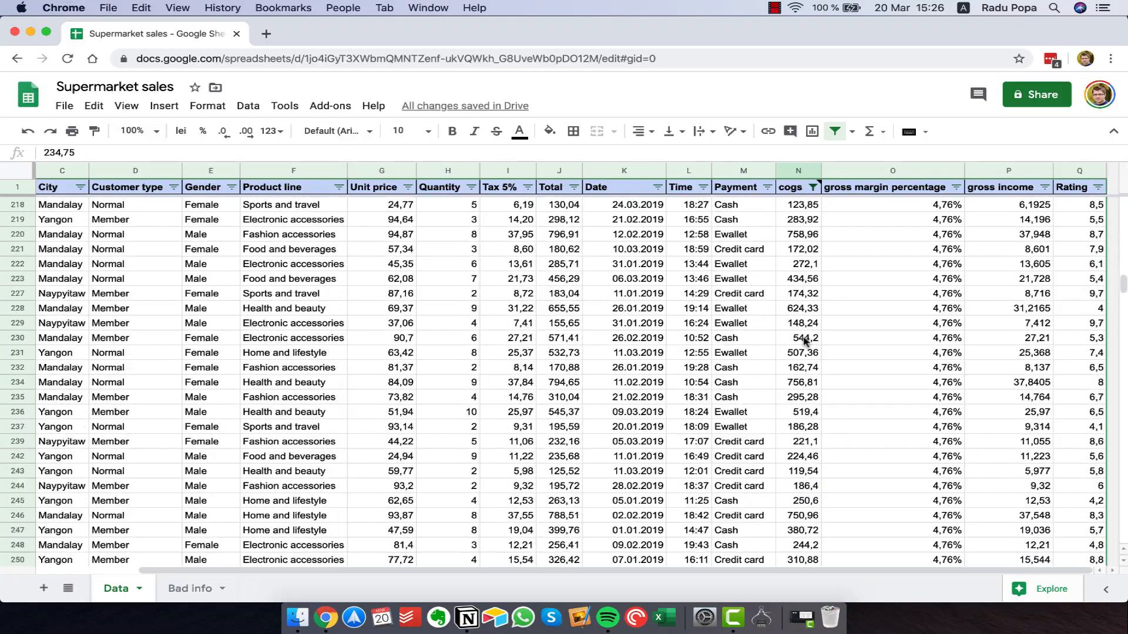
pyautogui.scroll(-3, 806, 342)
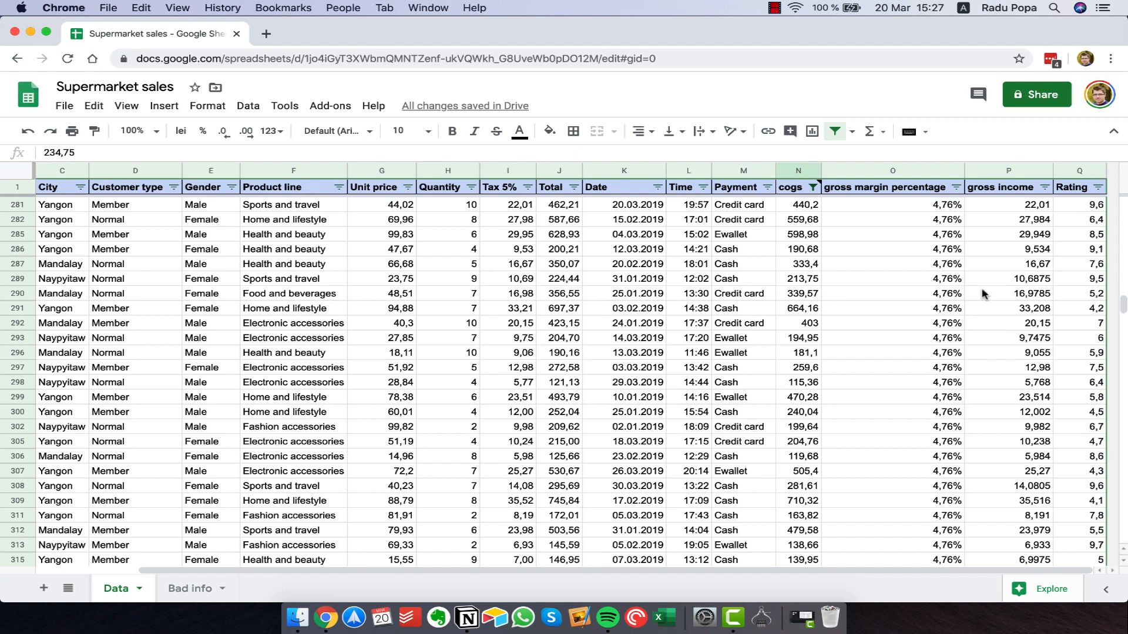
pyautogui.click(890, 307)
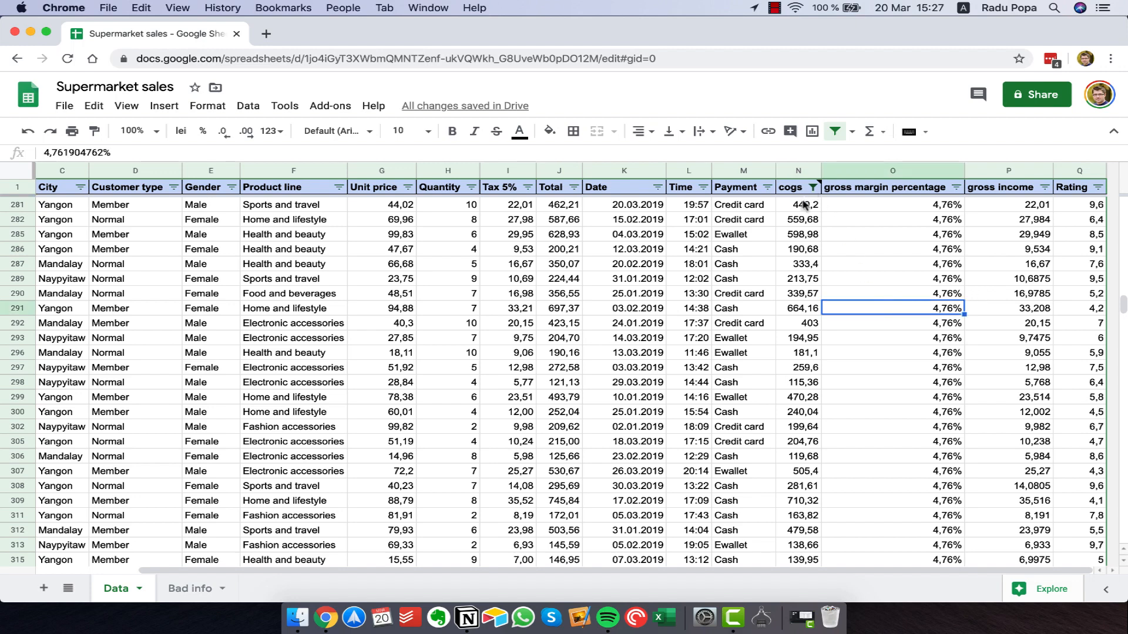
pyautogui.click(794, 356)
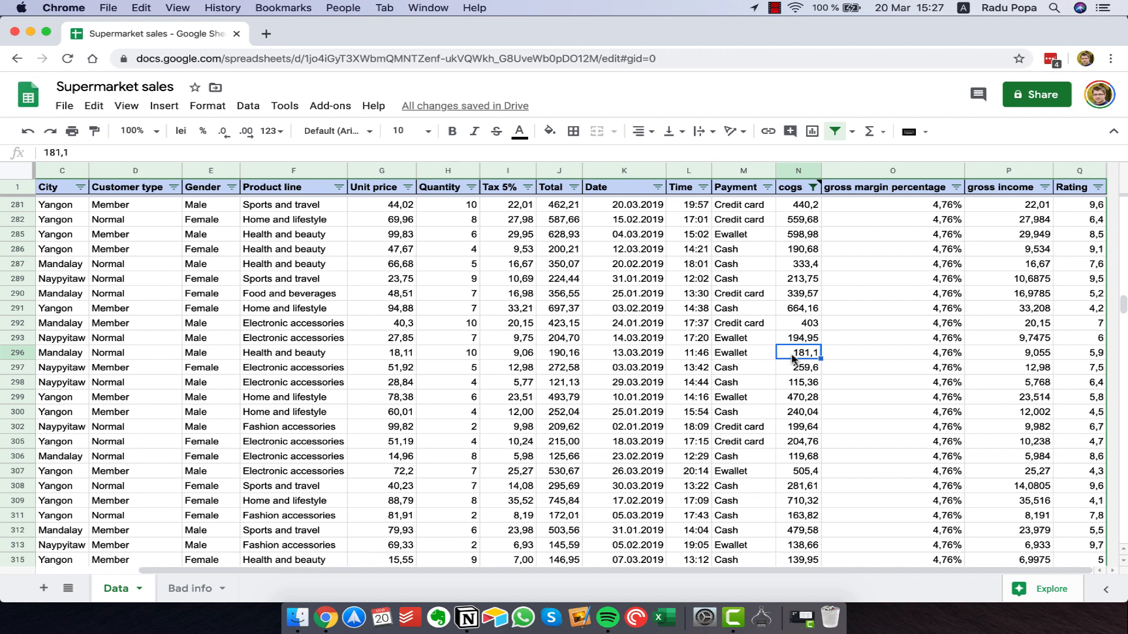
pyautogui.click(812, 186)
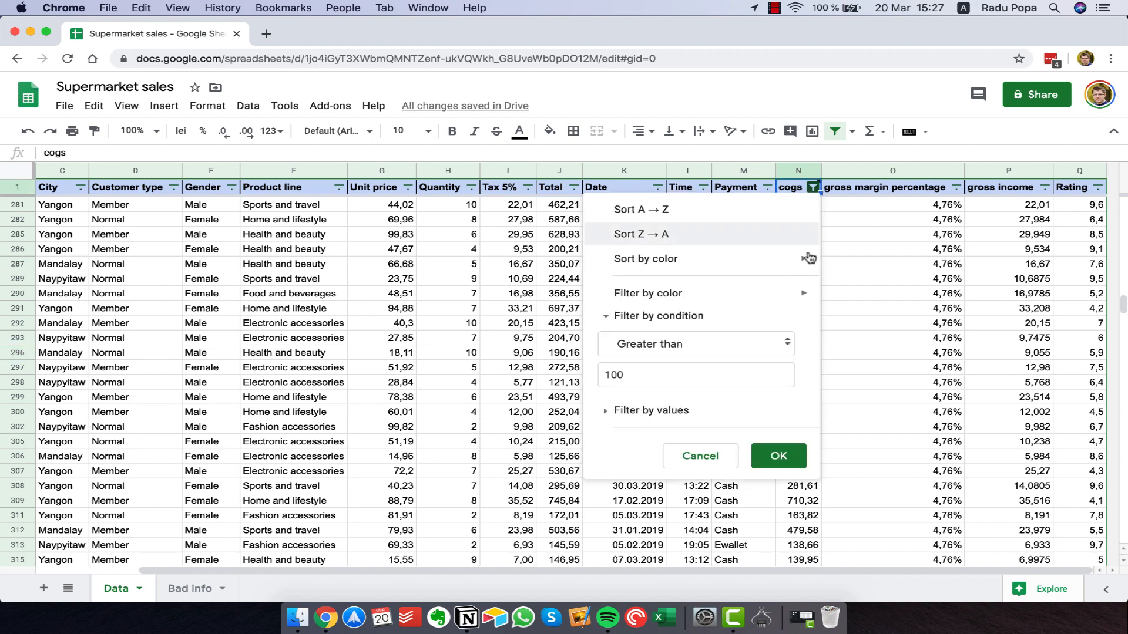
pyautogui.click(851, 277)
pyautogui.click(752, 237)
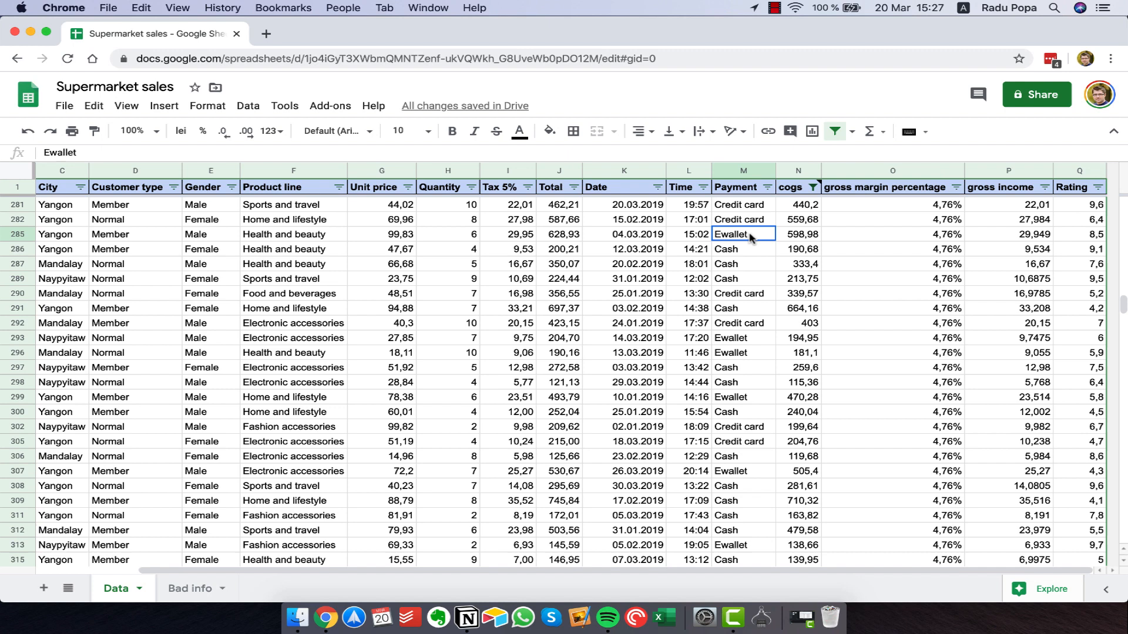
# Filter the Payment column by values so that only Cash remains selected, excluding Credit card and Ewallet
pyautogui.click(767, 187)
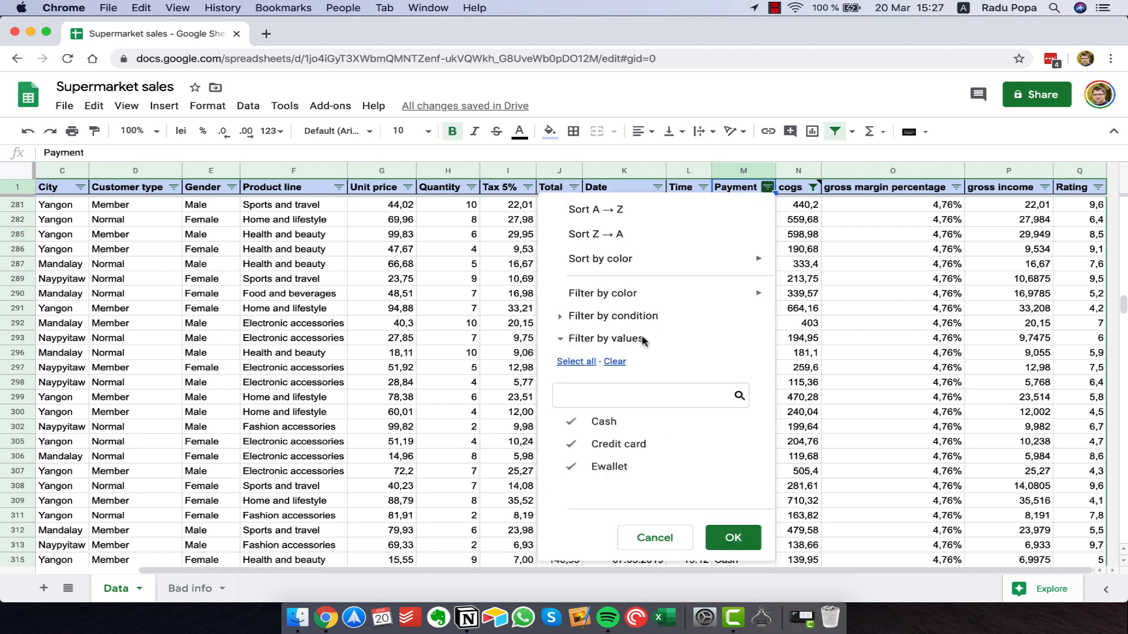
pyautogui.click(608, 445)
pyautogui.click(608, 467)
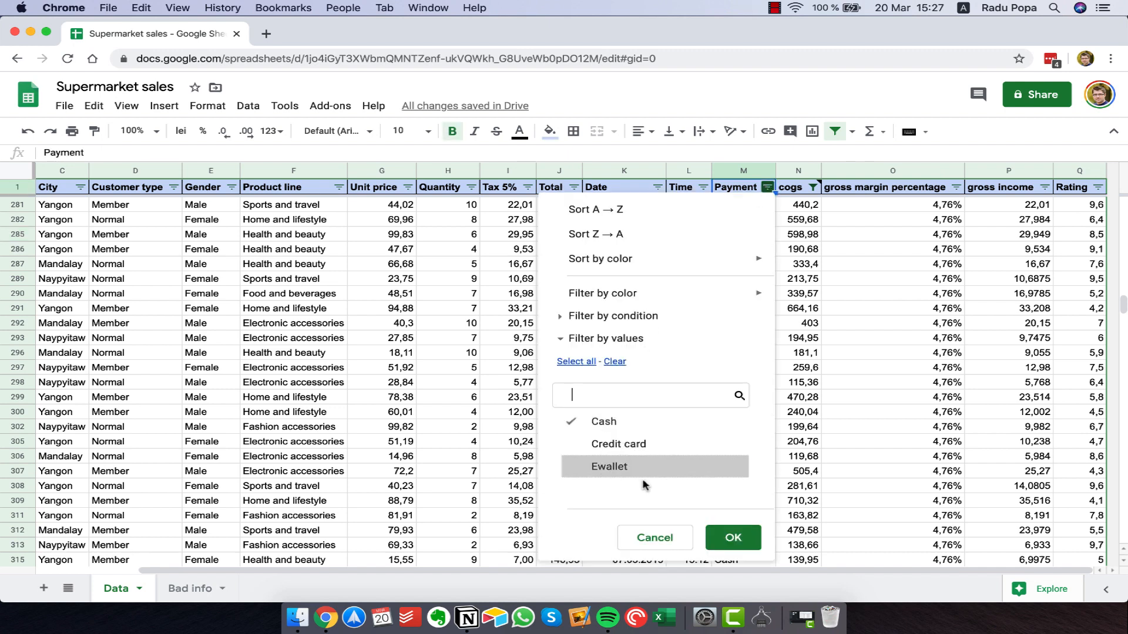
pyautogui.click(734, 538)
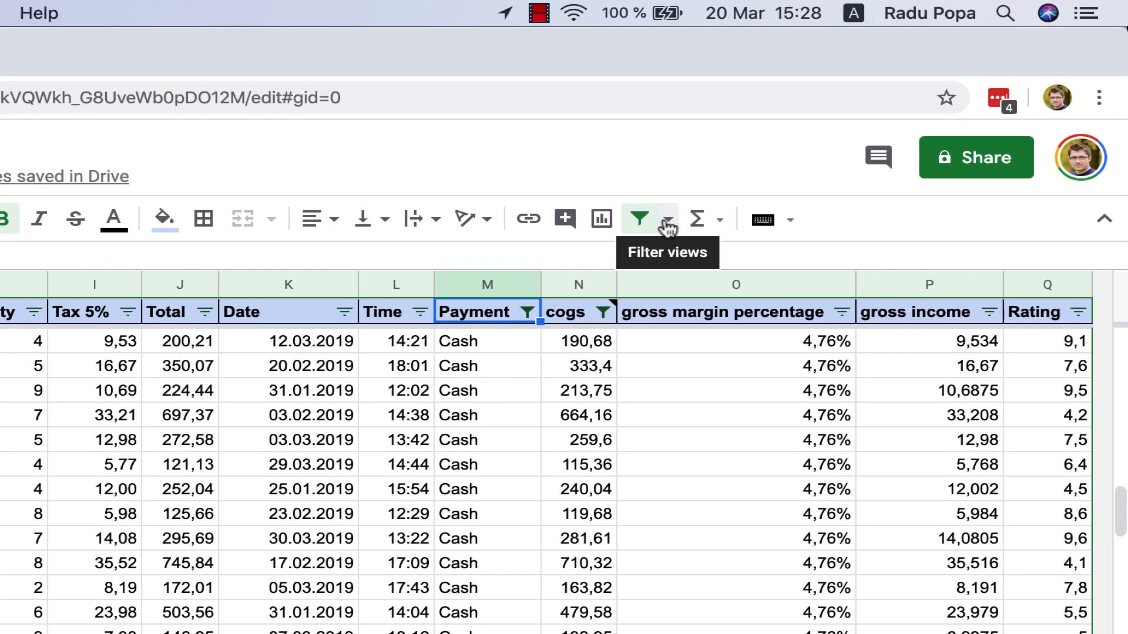
# Save the current filters as a filter view and name it "Filter Test"
pyautogui.click(675, 216)
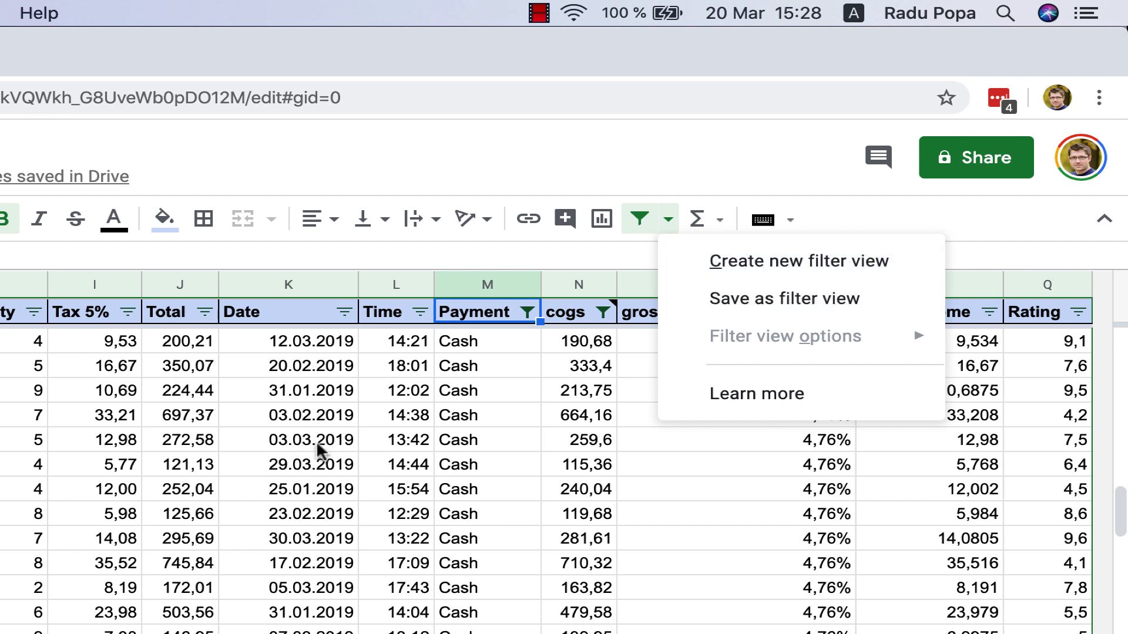
pyautogui.click(832, 318)
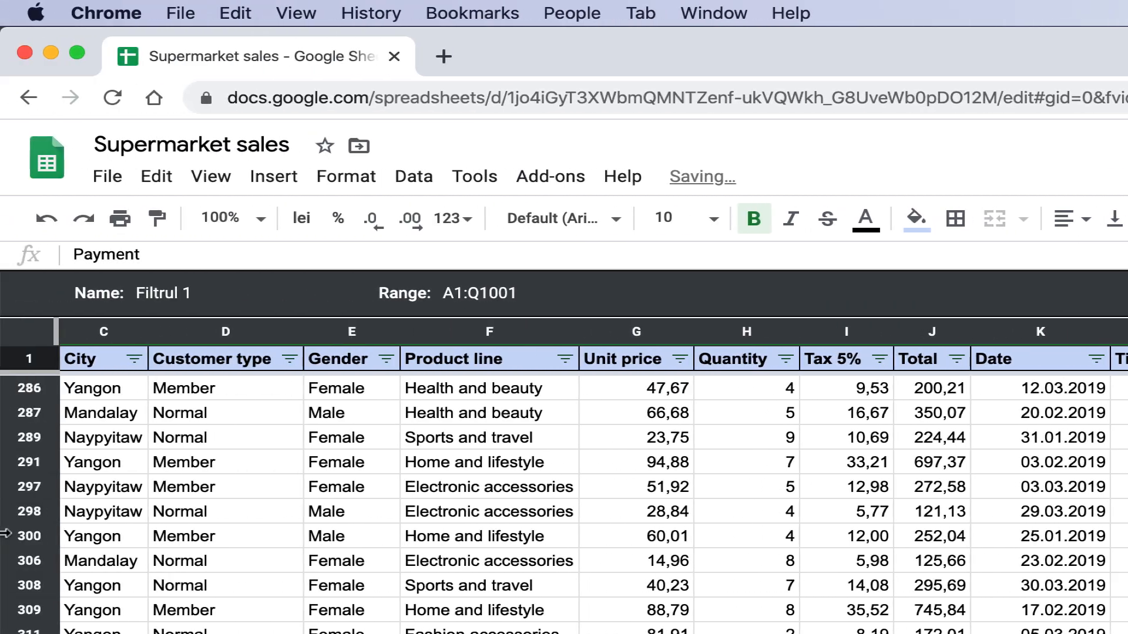
pyautogui.click(212, 294)
pyautogui.press('BackSpace')
pyautogui.press('BackSpace')
pyautogui.press('BackSpace')
pyautogui.press('BackSpace')
pyautogui.press('BackSpace')
pyautogui.press('BackSpace')
pyautogui.press('BackSpace')
pyautogui.press('BackSpace')
pyautogui.press('BackSpace')
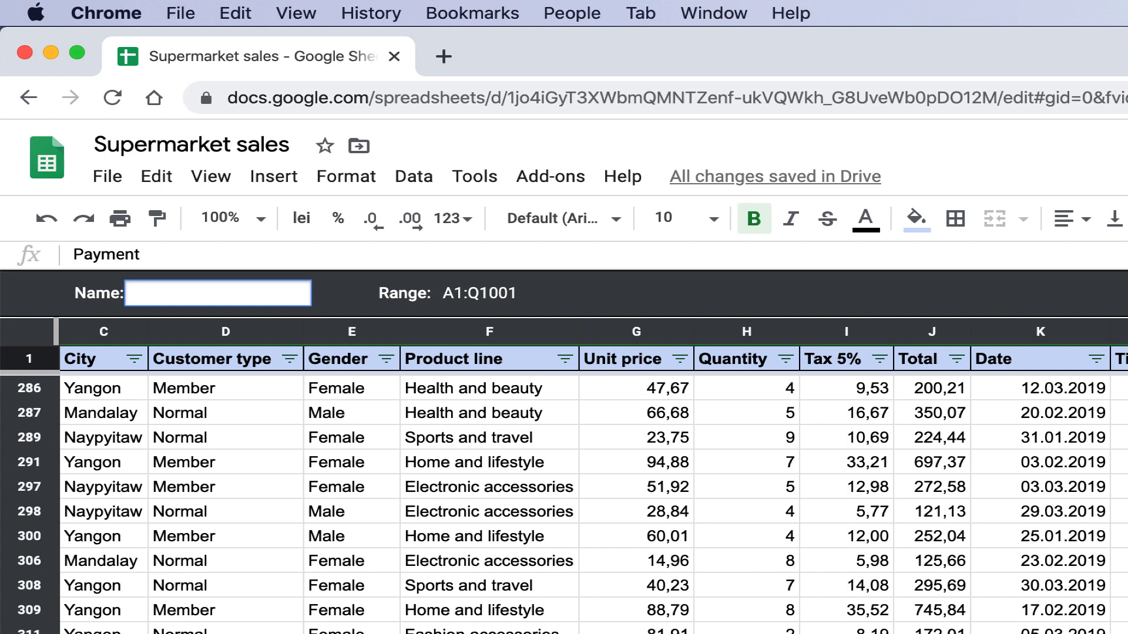
pyautogui.write('Filter Test')
pyautogui.press('Return')
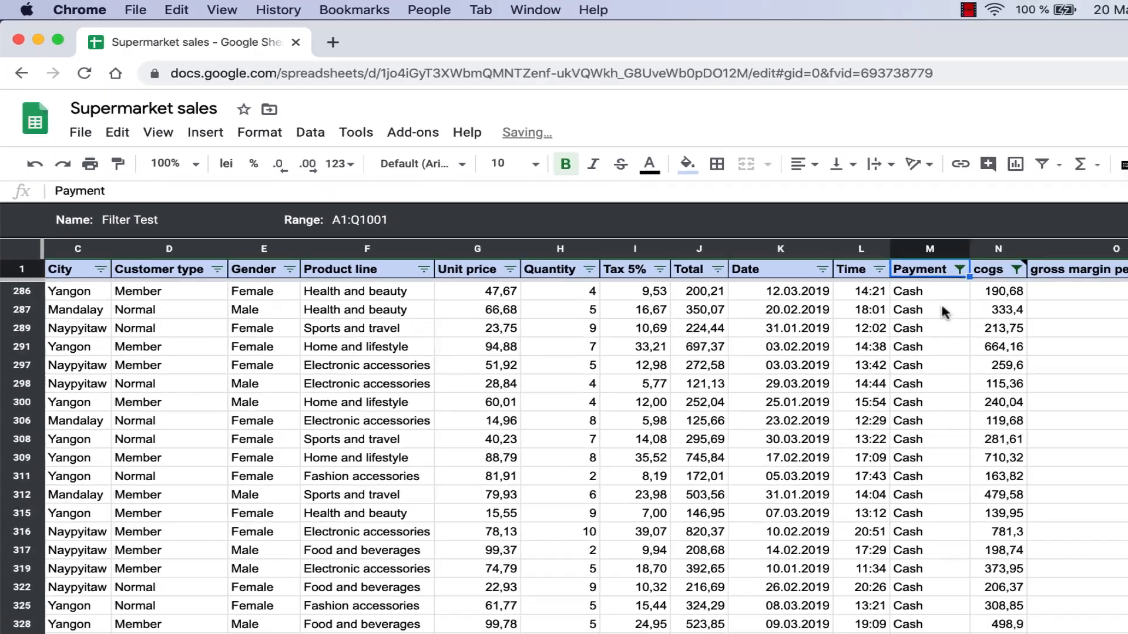
# Close the filter view, and turn the sheet's filter off and on again to clear the Payment and cogs filters
pyautogui.click(756, 298)
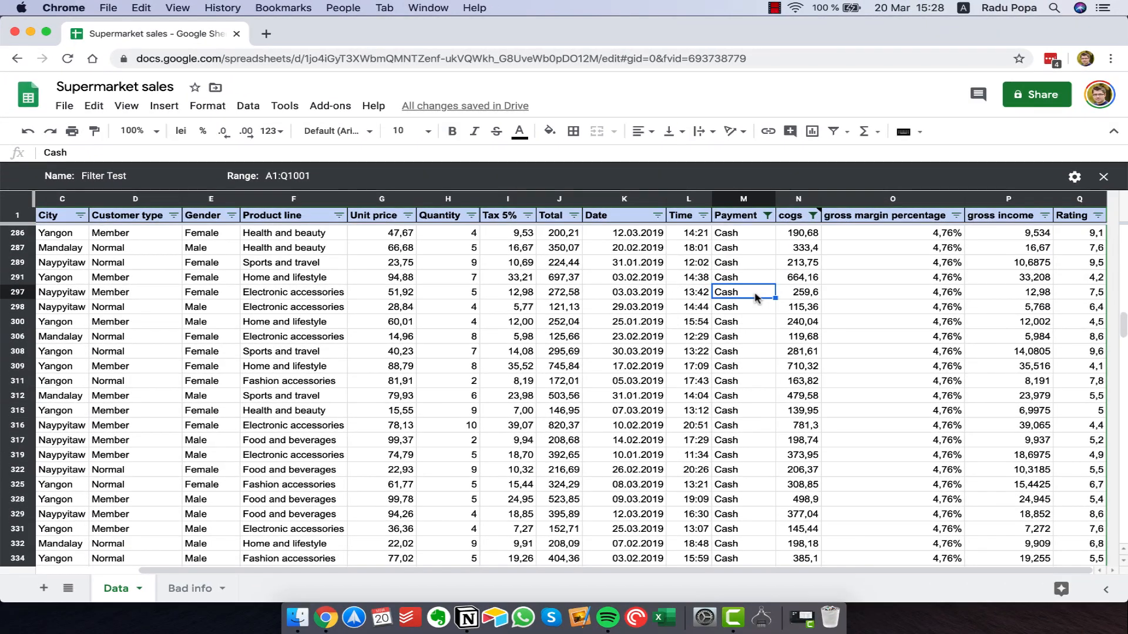
pyautogui.click(1103, 177)
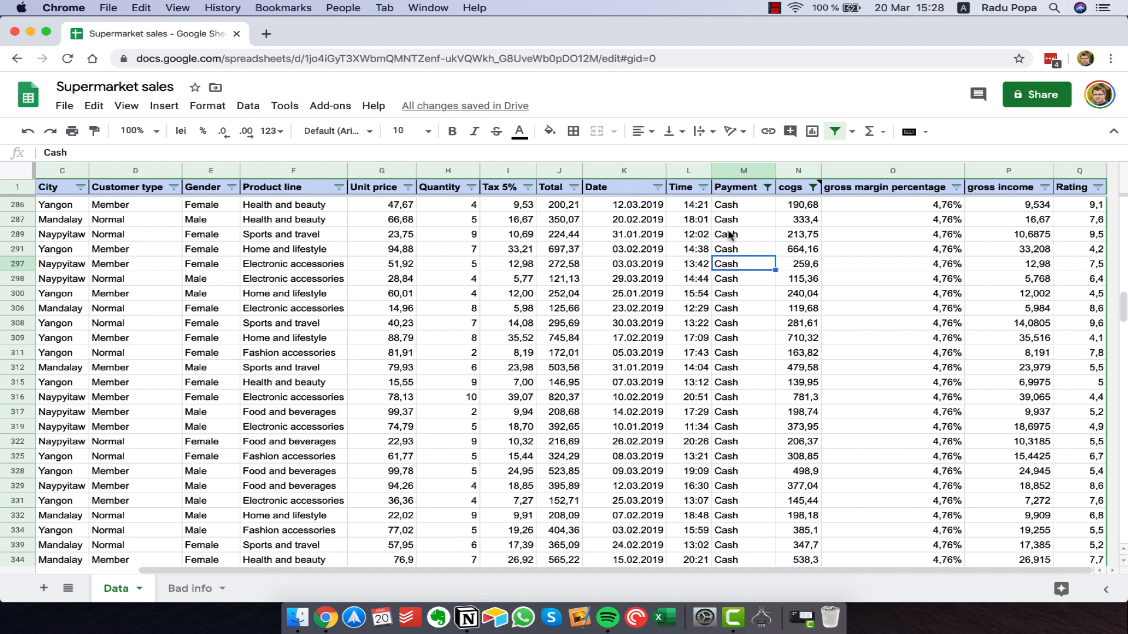
pyautogui.click(731, 234)
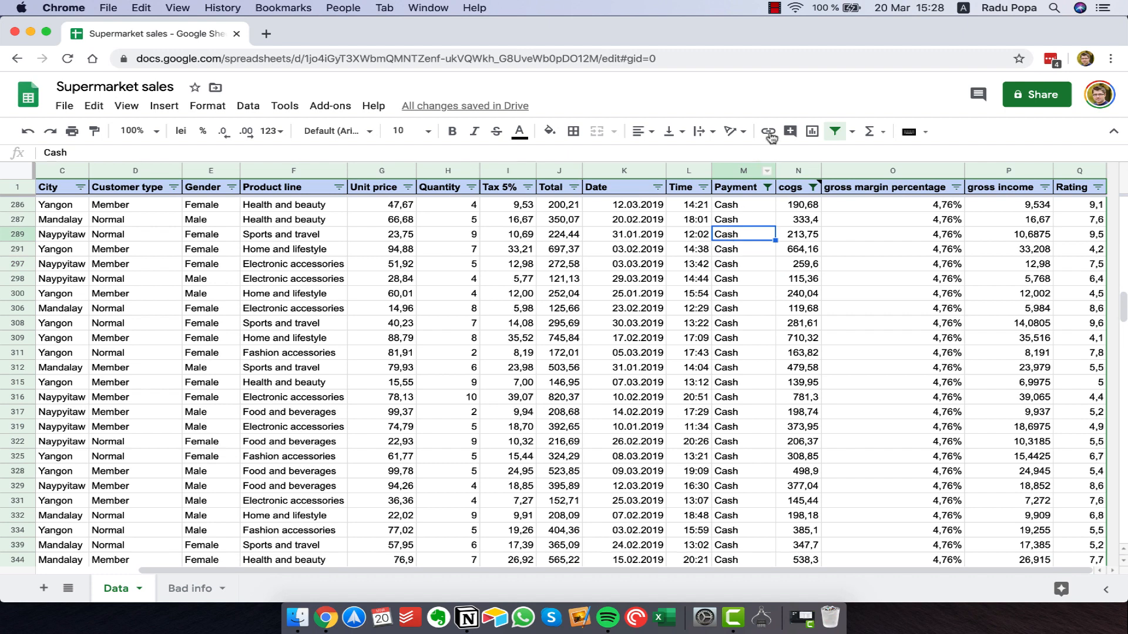
pyautogui.click(835, 133)
pyautogui.click(835, 133)
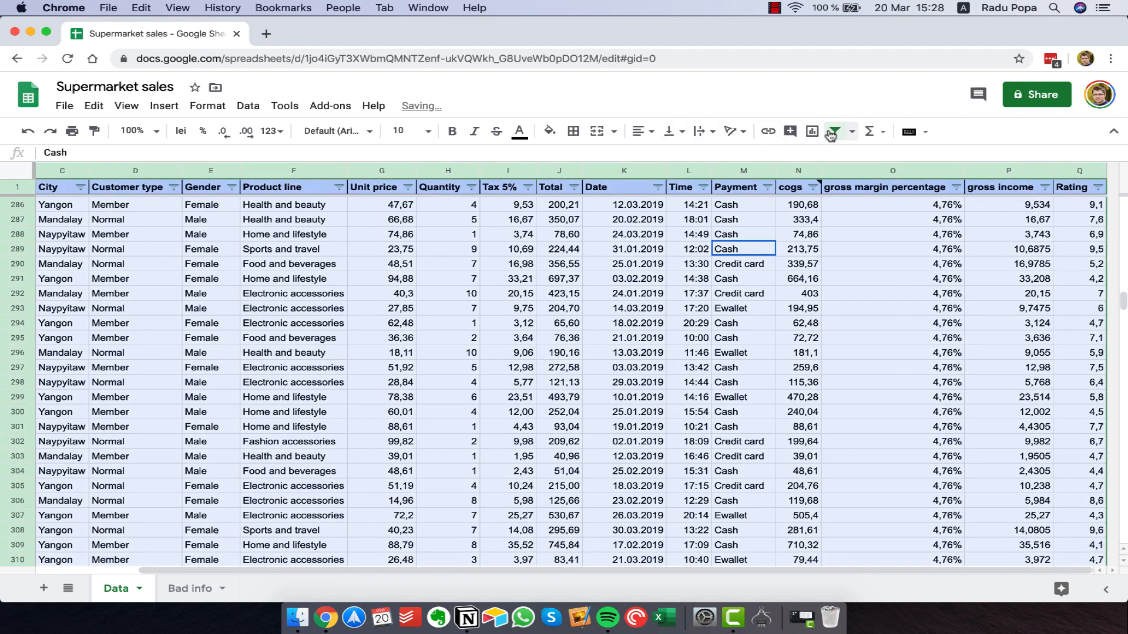
pyautogui.click(485, 295)
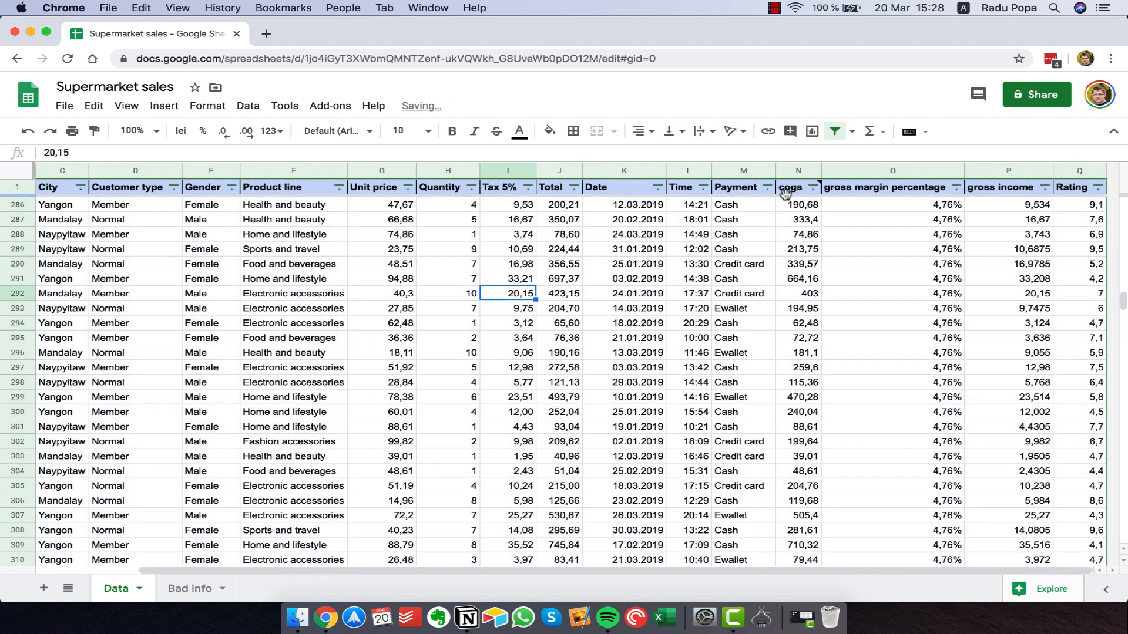
# Apply the saved filter view "Filter Test" to view its rows, and close it again
pyautogui.click(853, 134)
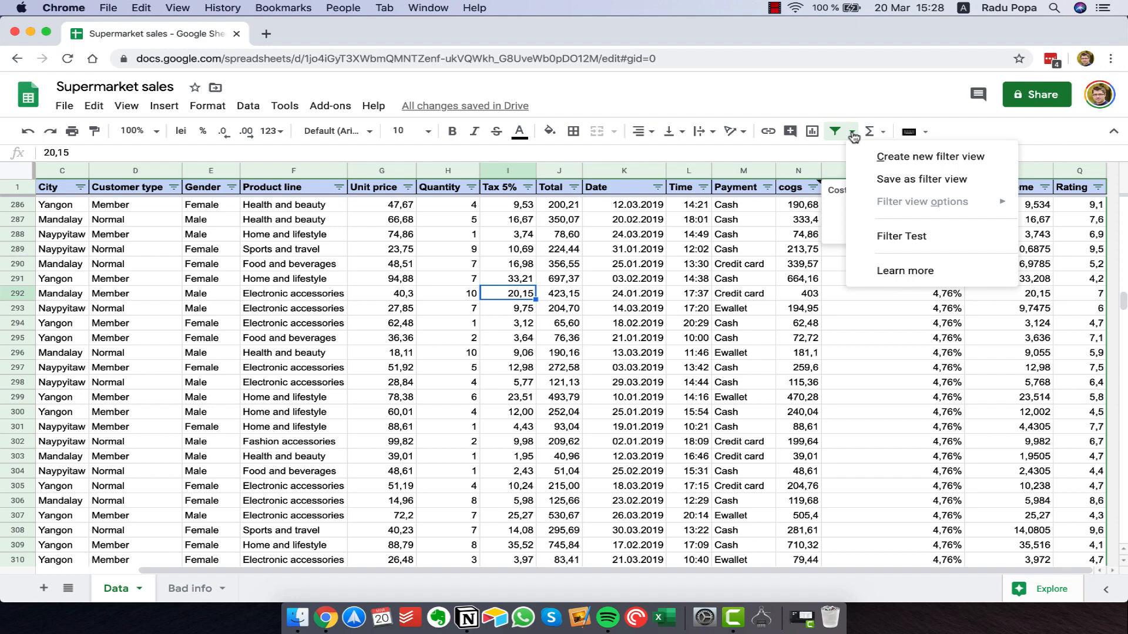
pyautogui.click(921, 238)
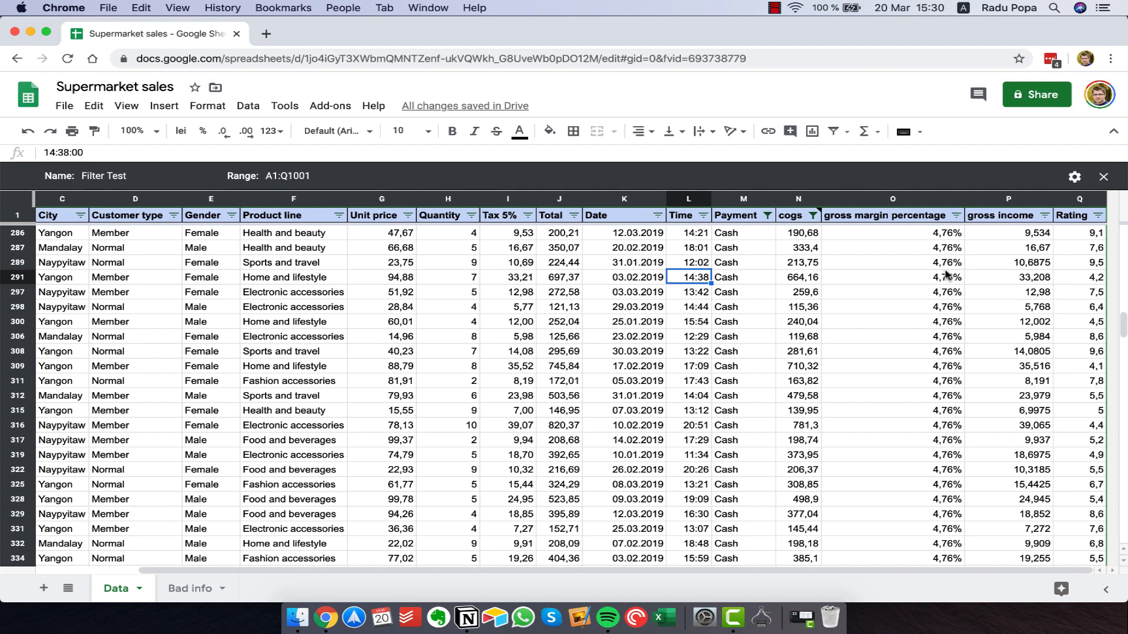
pyautogui.click(1103, 178)
pyautogui.click(283, 279)
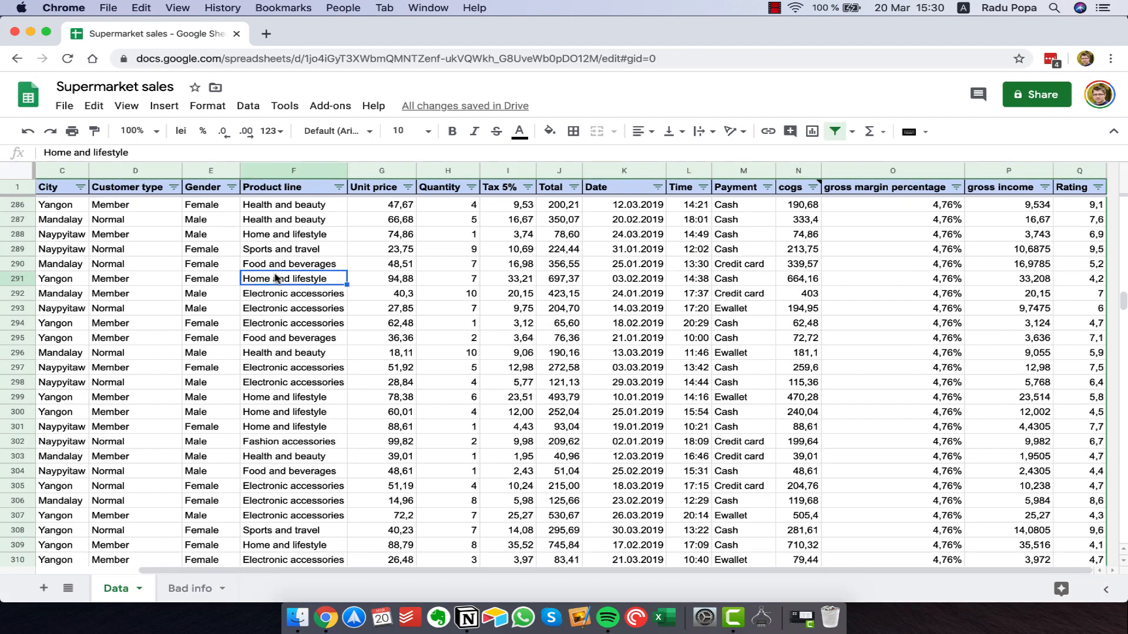
# Sort the sales rows by the cogs column in ascending order (A → Z)
pyautogui.click(692, 221)
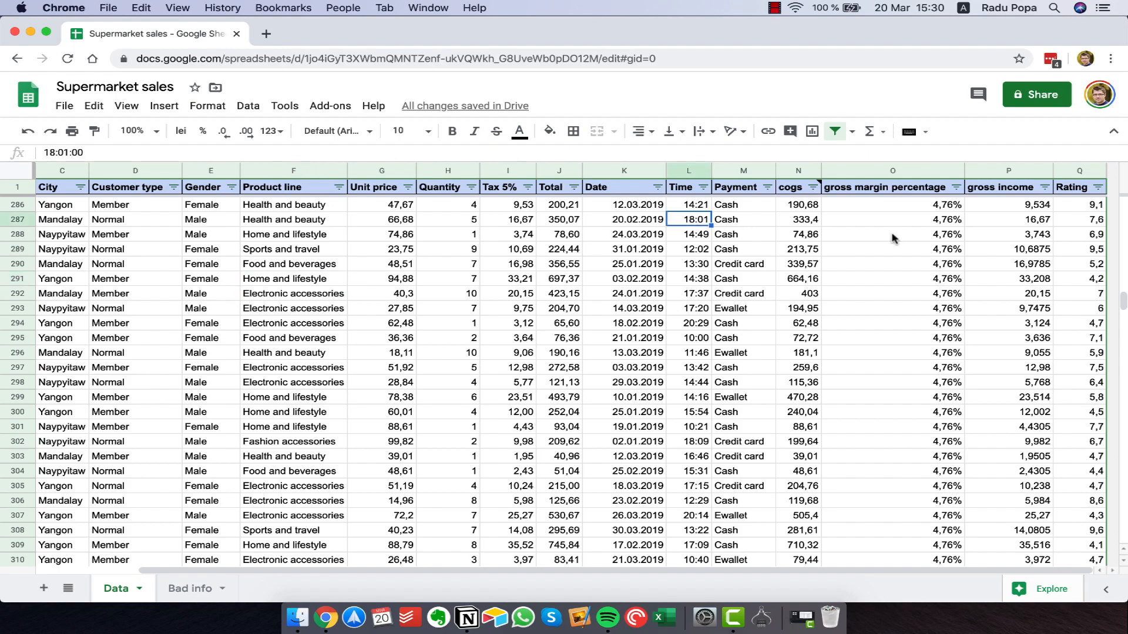
pyautogui.click(813, 187)
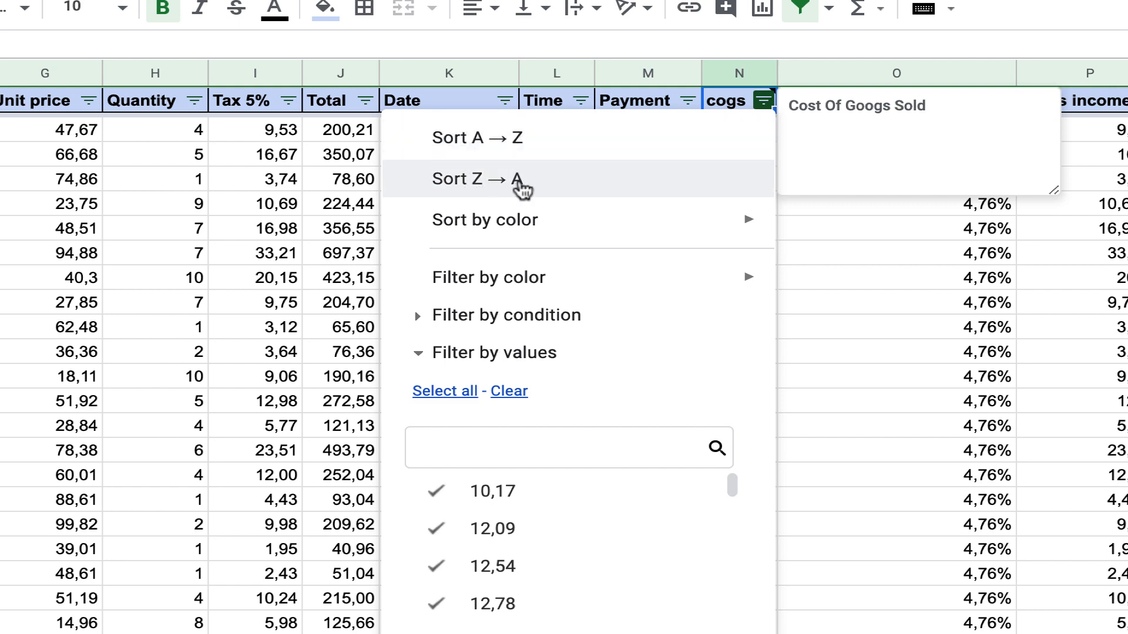
pyautogui.click(513, 138)
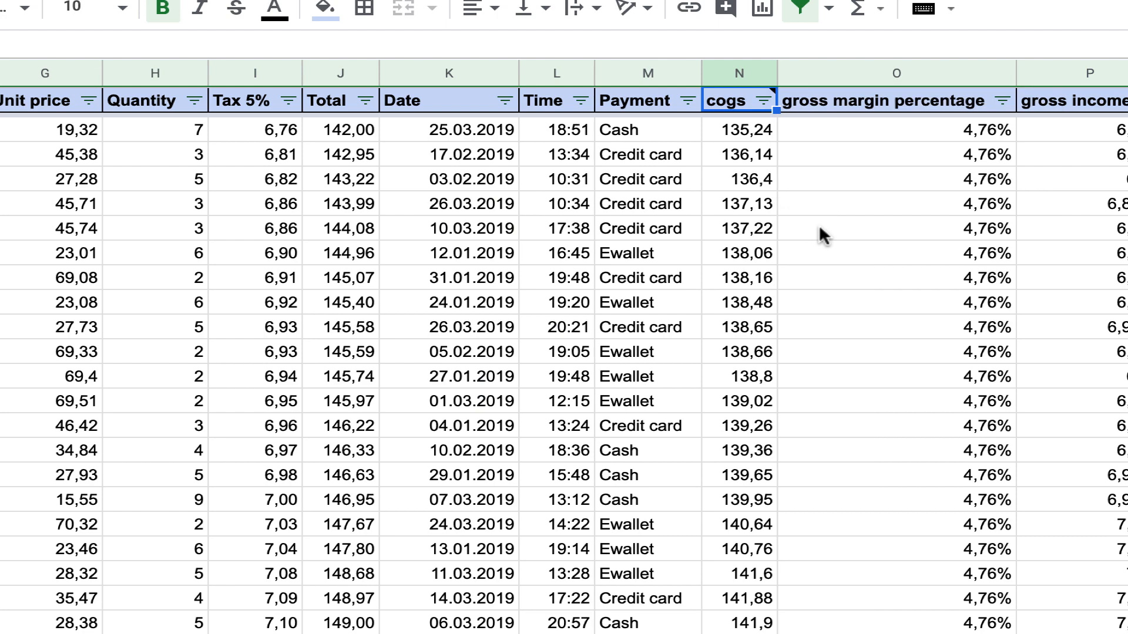
# Return to the first data row of the cogs column to check the sorted order
pyautogui.click(732, 187)
pyautogui.hotkey('ctrl', 'Up')
pyautogui.press('Down')
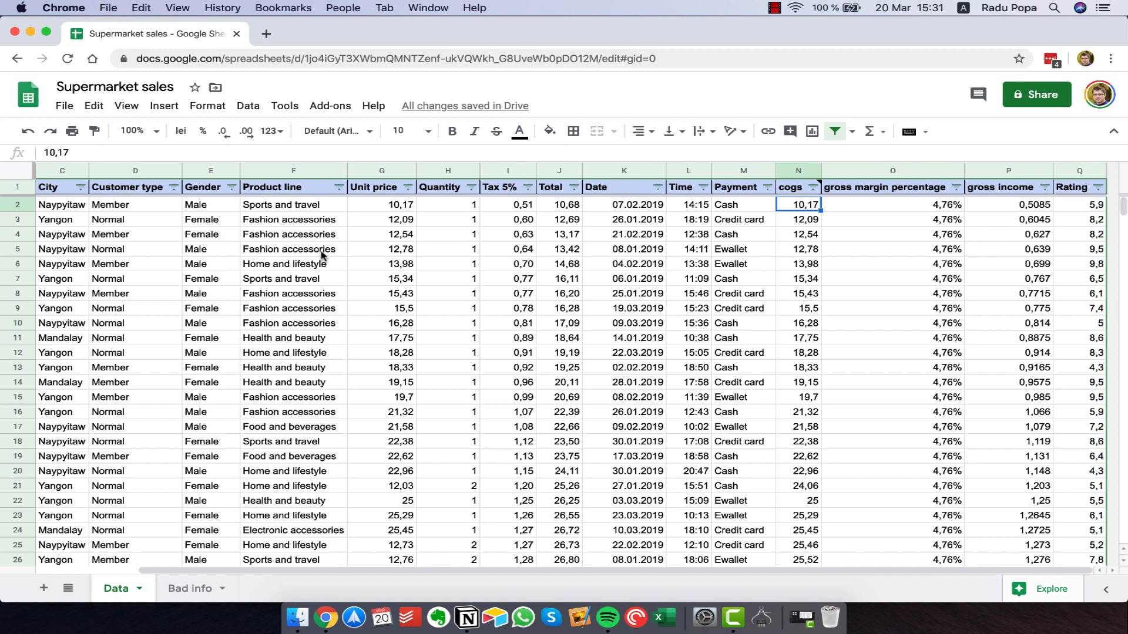
pyautogui.click(47, 206)
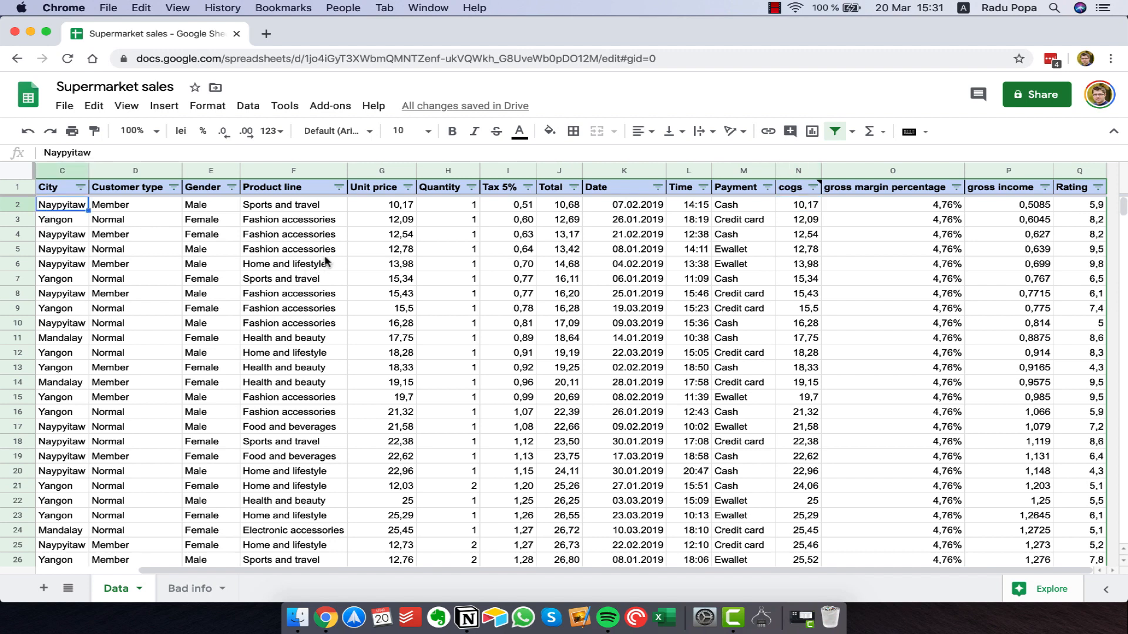
pyautogui.click(283, 209)
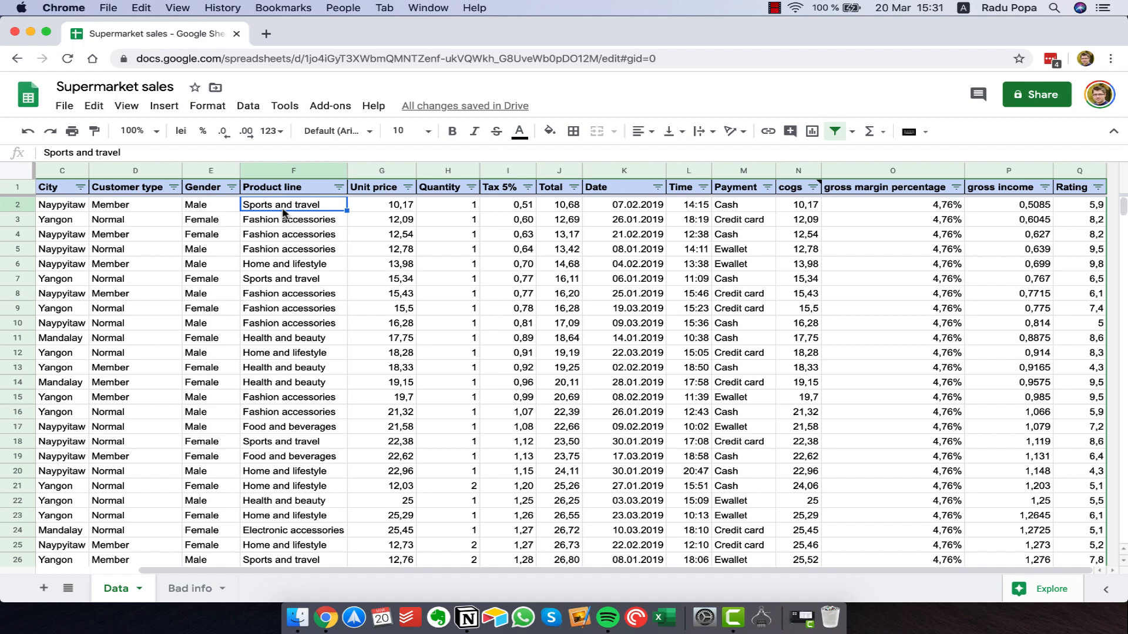
pyautogui.click(246, 107)
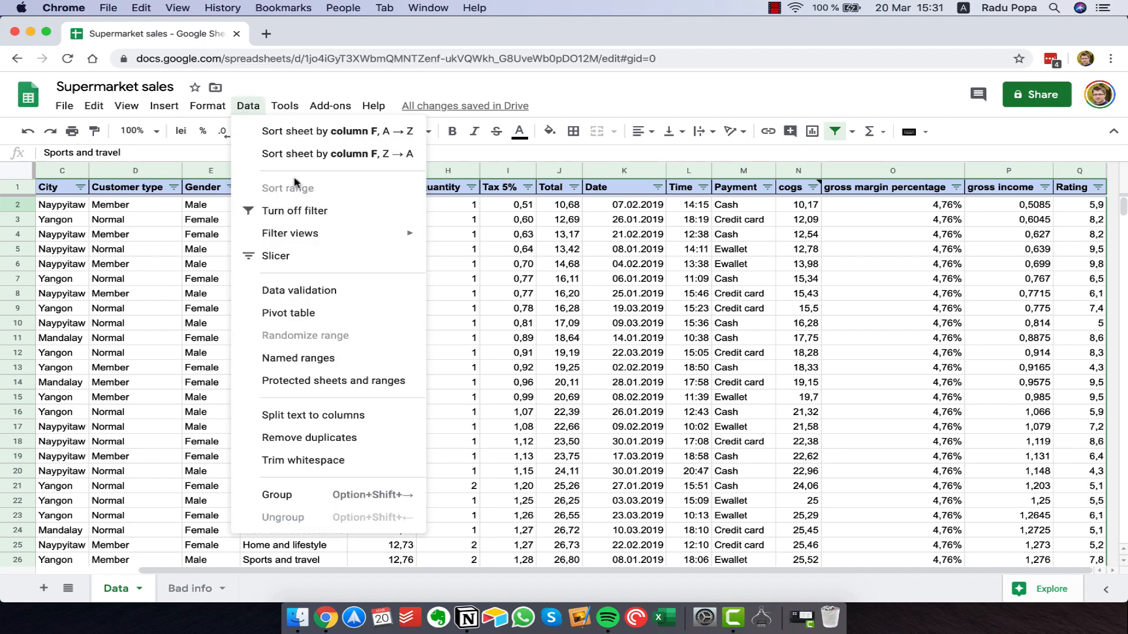
pyautogui.click(29, 294)
# Select columns C to Q, City through Rating, and open the sort range options for them
pyautogui.click(59, 170)
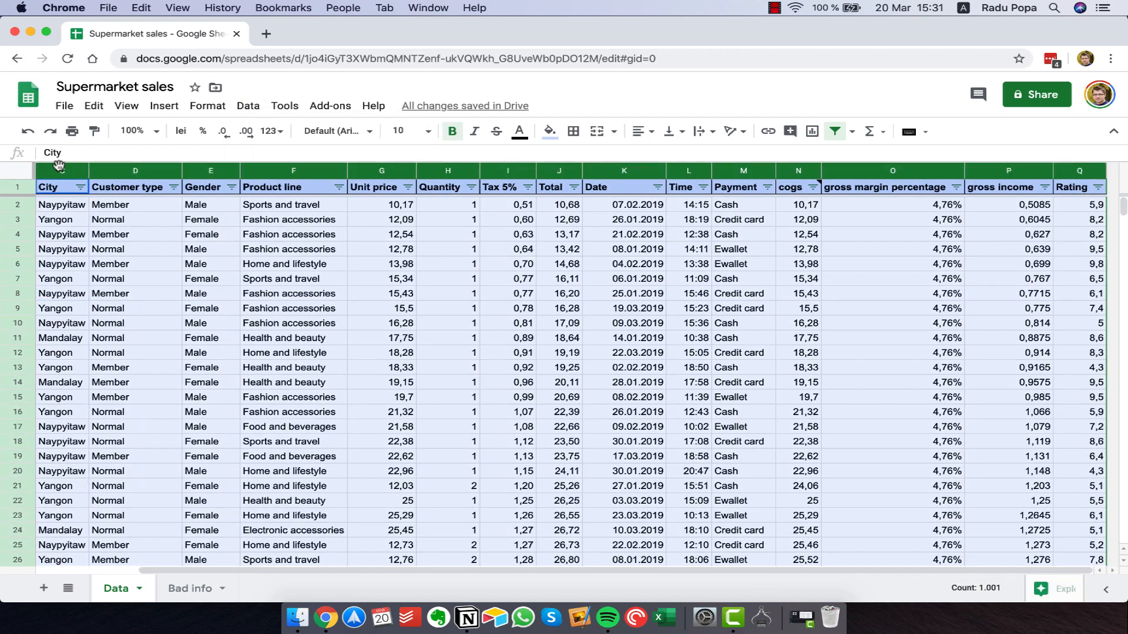
pyautogui.hotkey('ctrl', 'shift', 'Right')
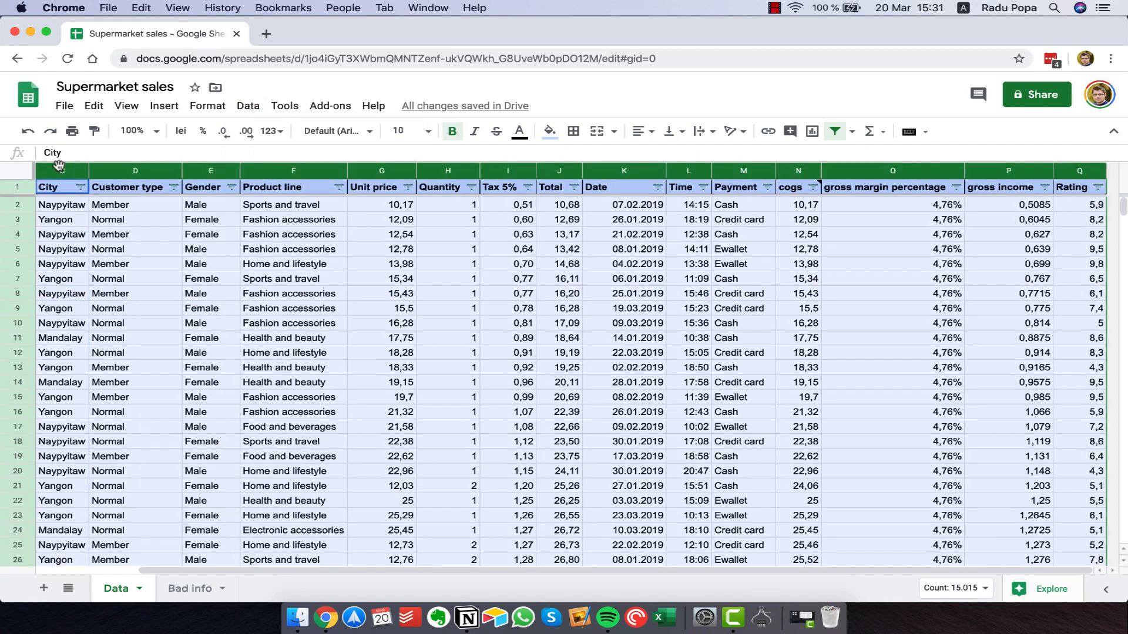
pyautogui.click(248, 107)
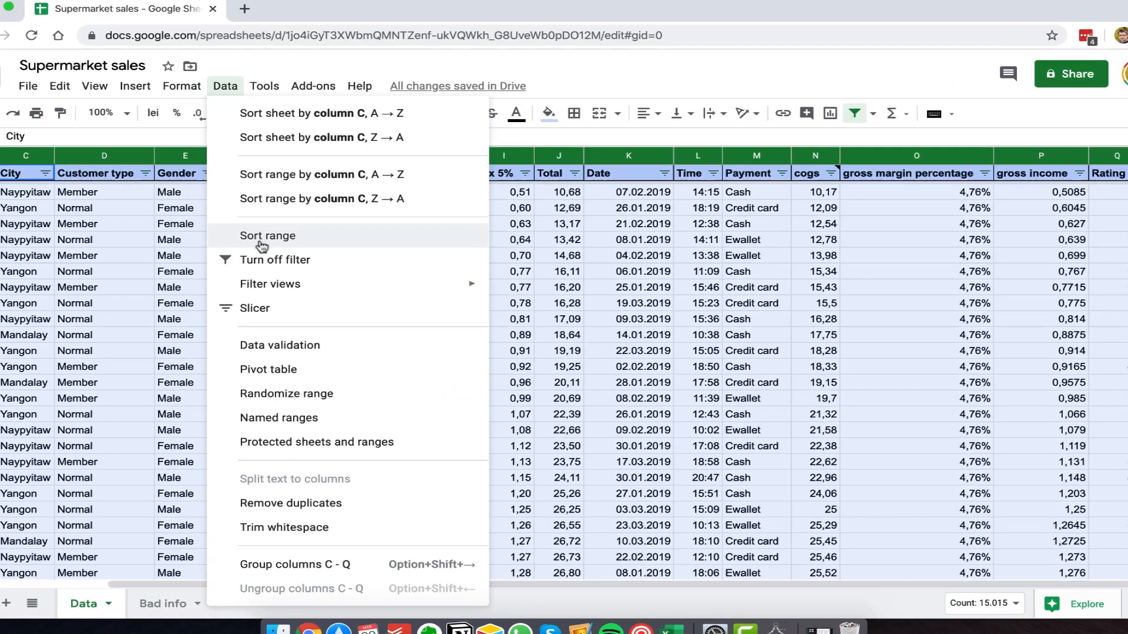
pyautogui.click(286, 245)
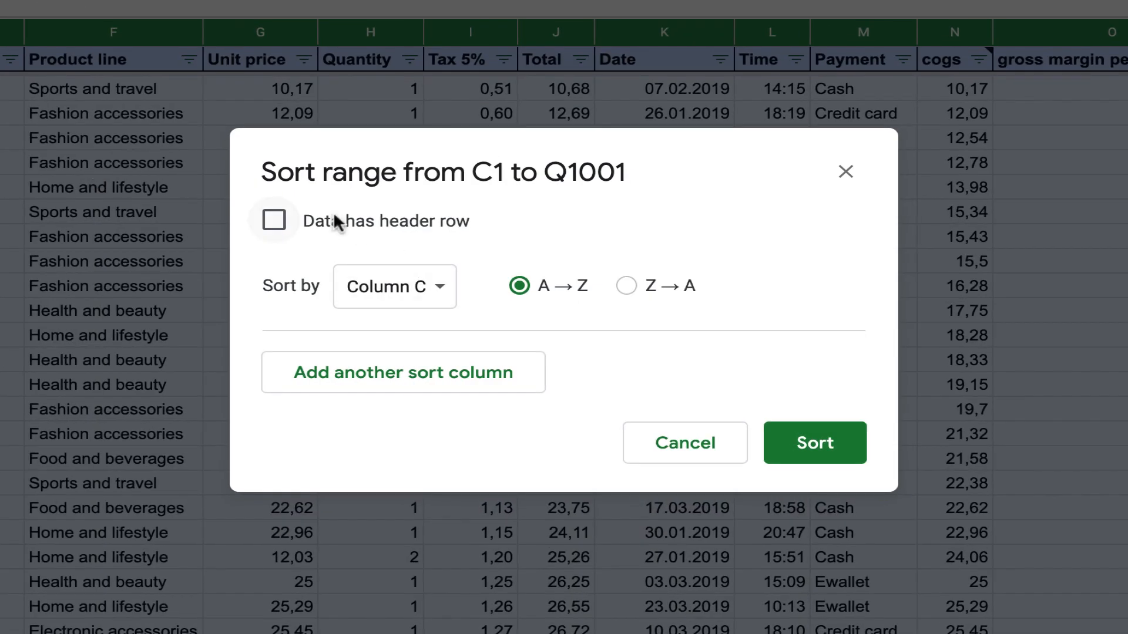
# Mark the range as having a header row and use City, A → Z, as the first sort column
pyautogui.click(276, 221)
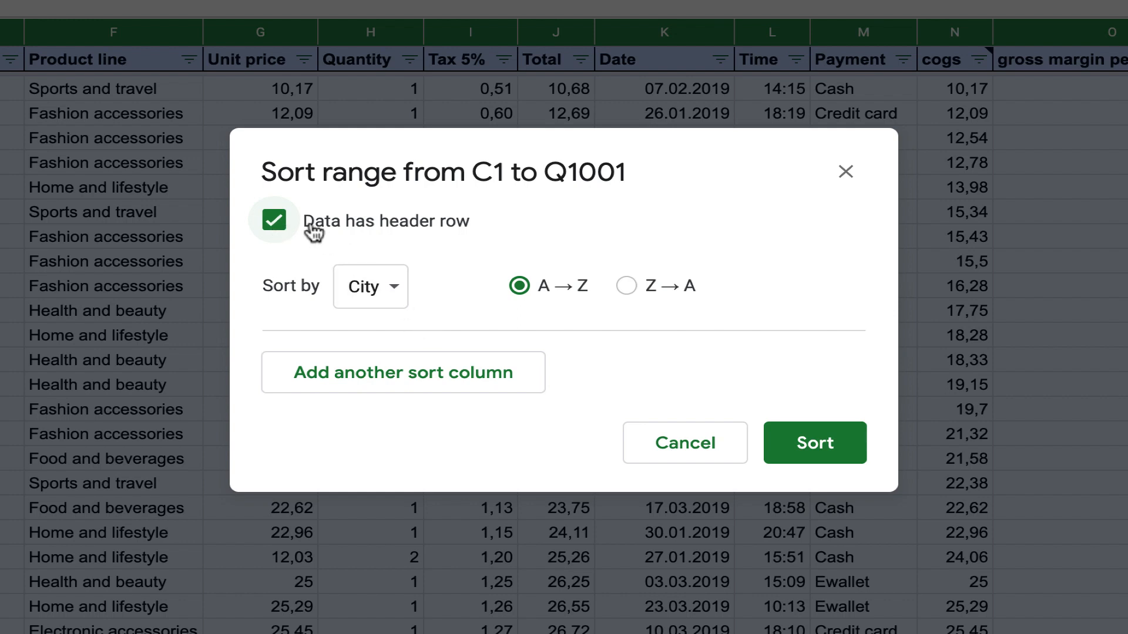
pyautogui.click(373, 293)
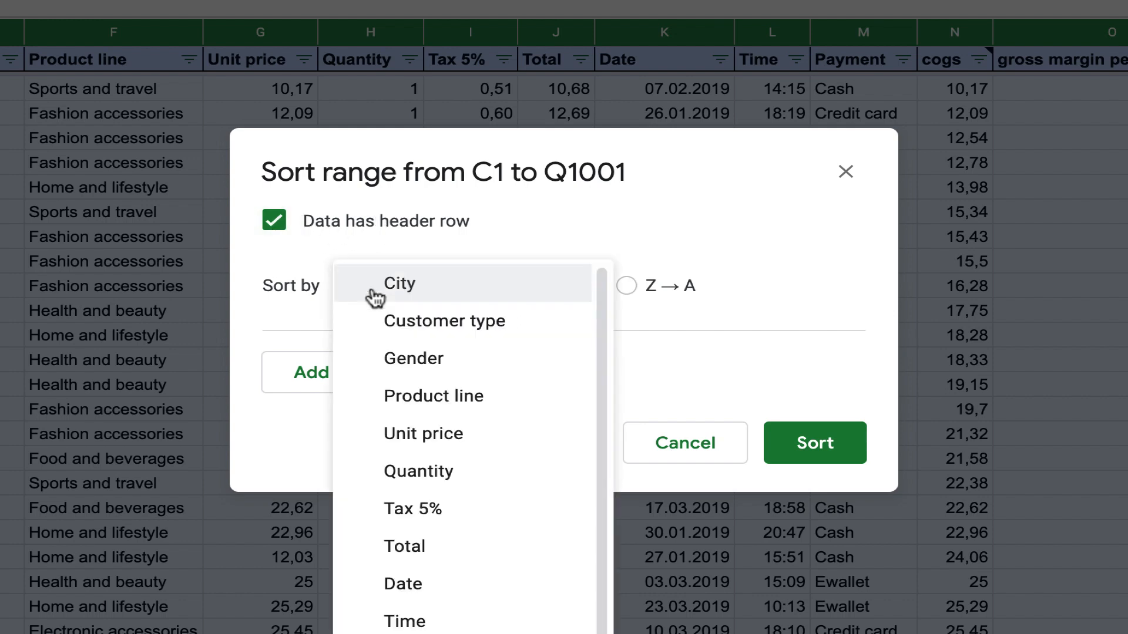
pyautogui.click(424, 286)
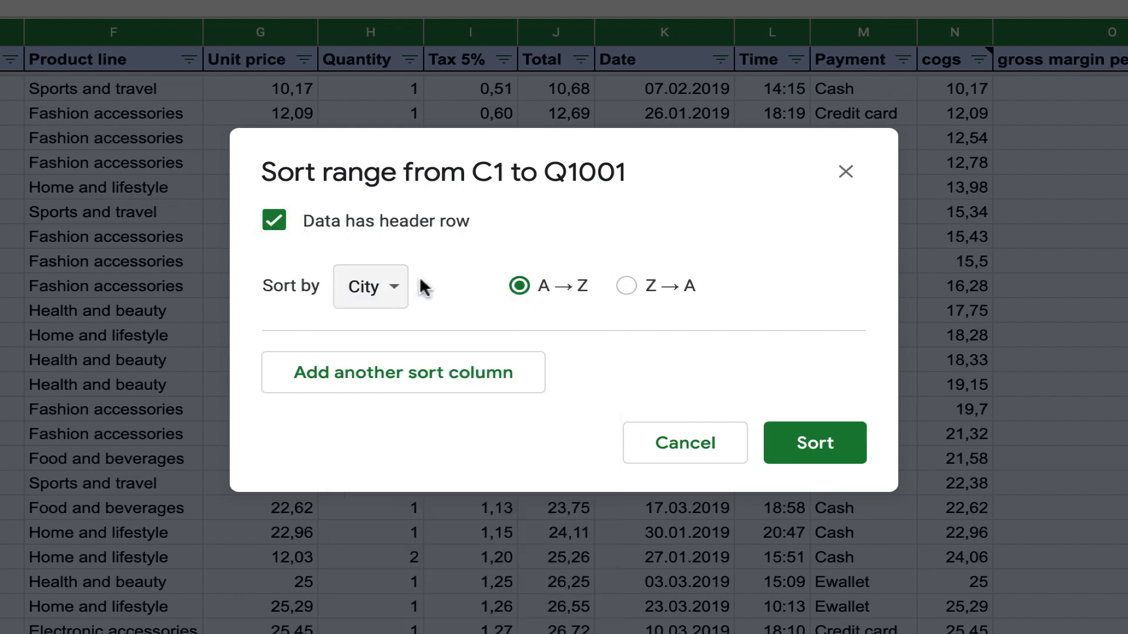
# Add Product line in Z → A order as the second sort column and sort the range
pyautogui.click(410, 359)
pyautogui.click(400, 382)
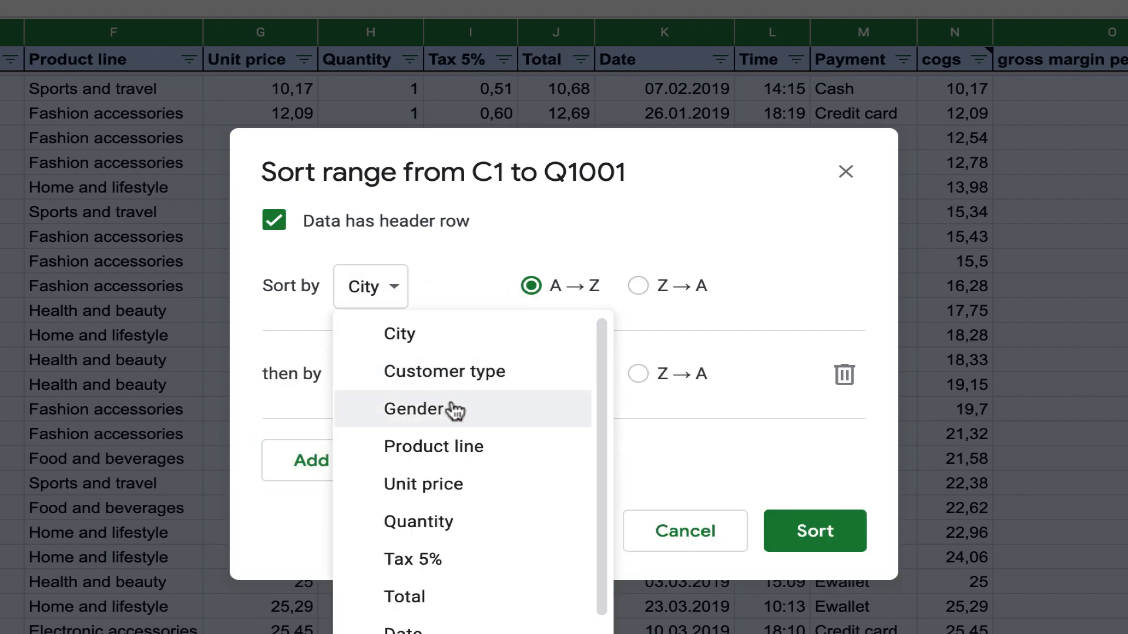
pyautogui.click(462, 448)
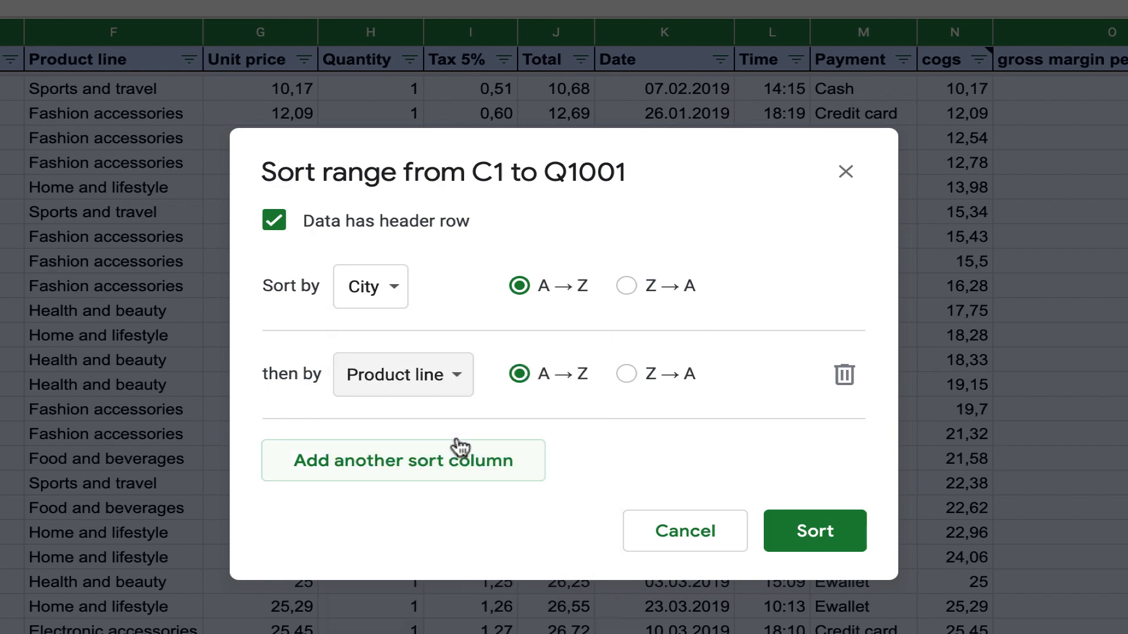
pyautogui.click(627, 374)
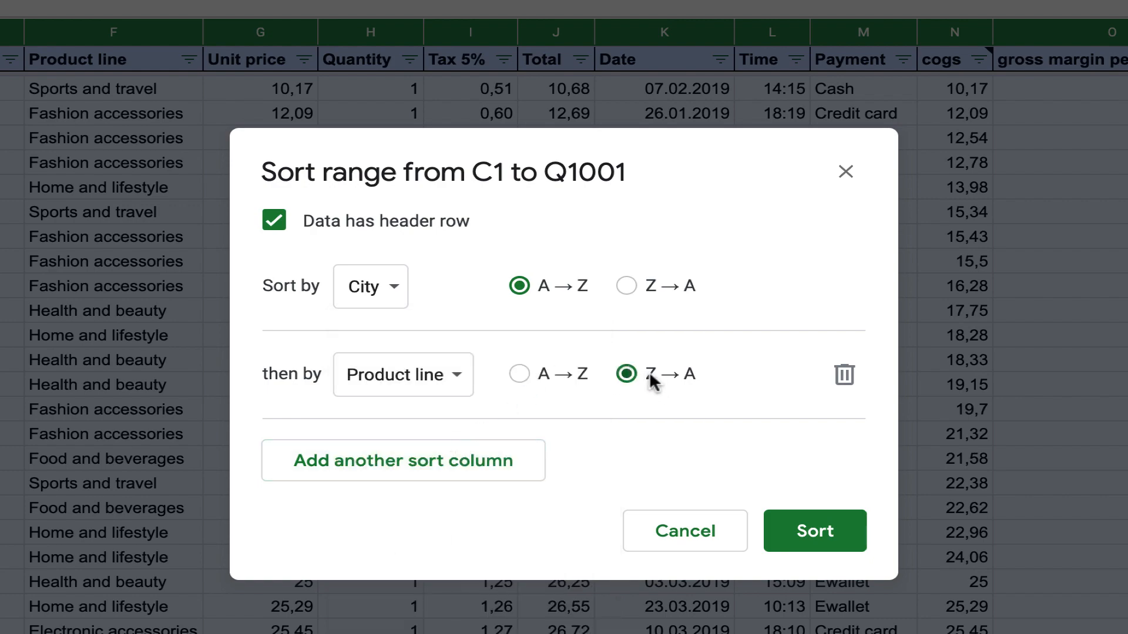
pyautogui.click(844, 541)
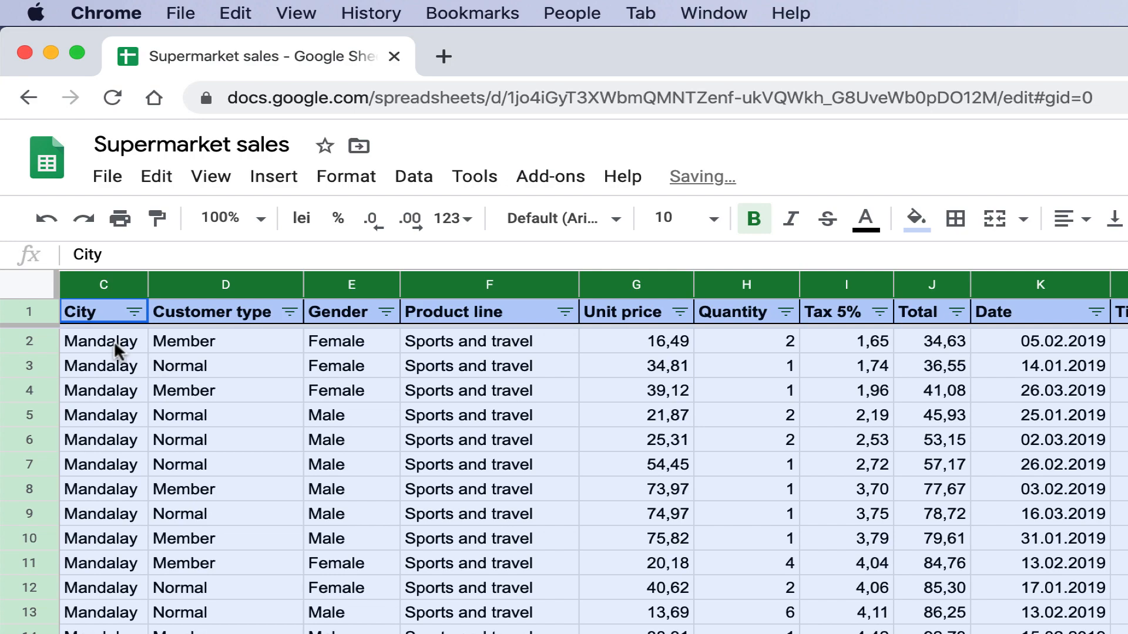
# Examine the order of City and Product line values down the sorted rows
pyautogui.click(112, 341)
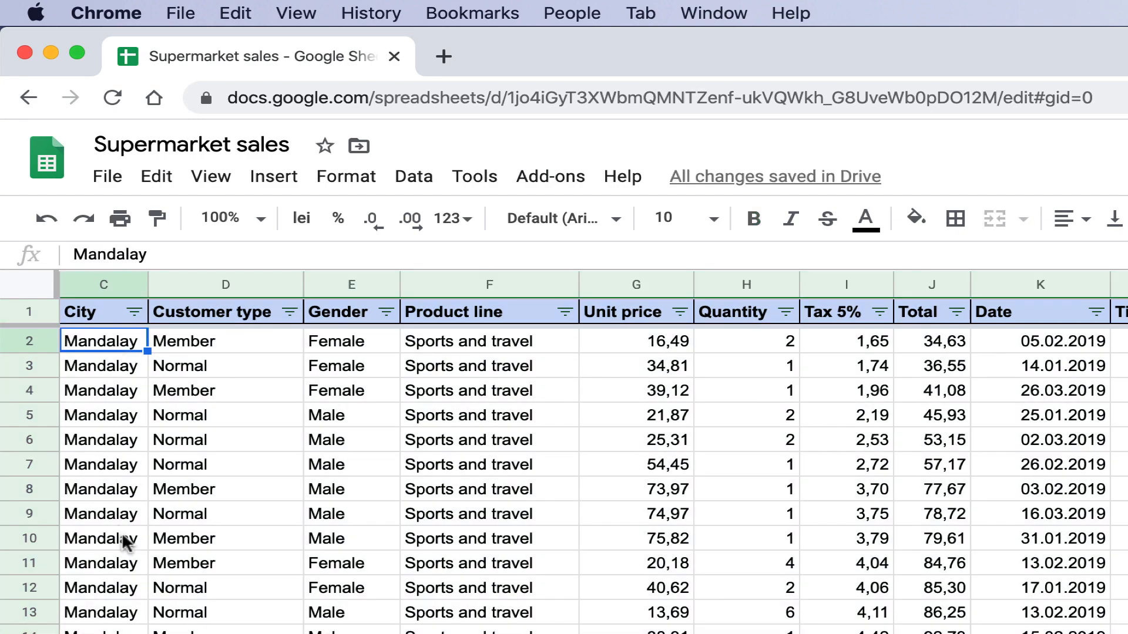
pyautogui.click(481, 338)
pyautogui.scroll(-13, 582, 592)
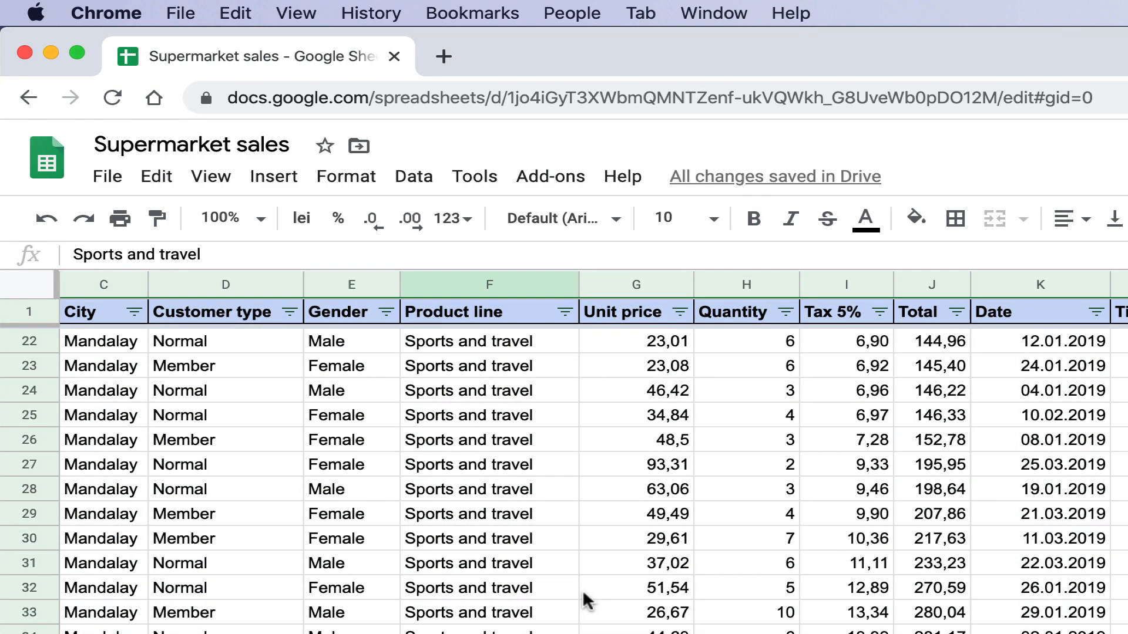
pyautogui.scroll(-20, 584, 594)
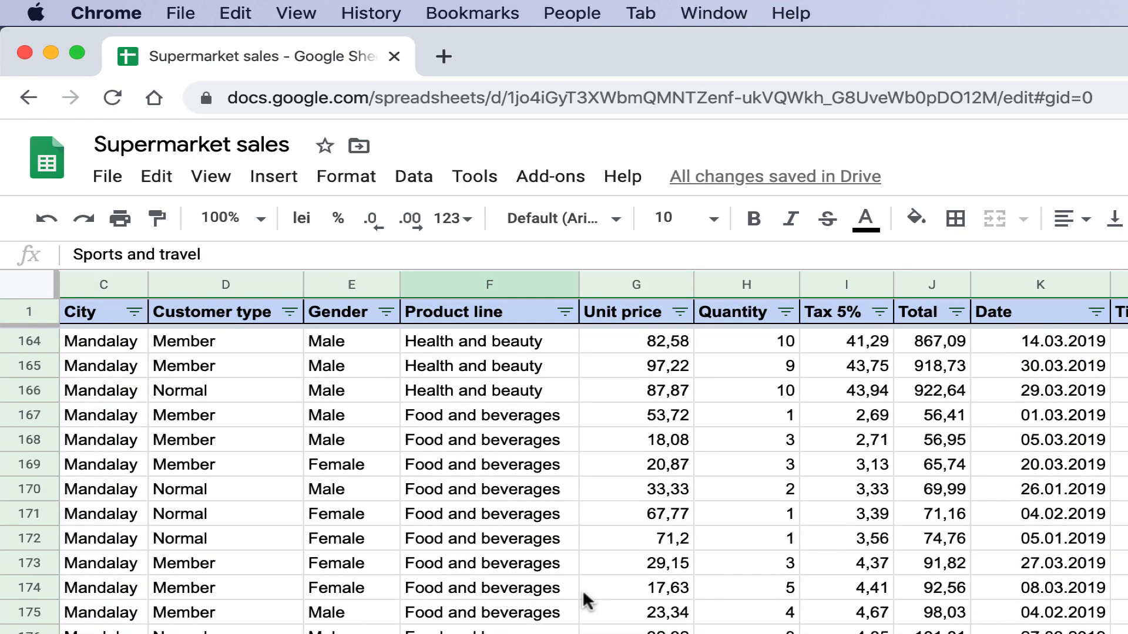
pyautogui.scroll(-20, 583, 592)
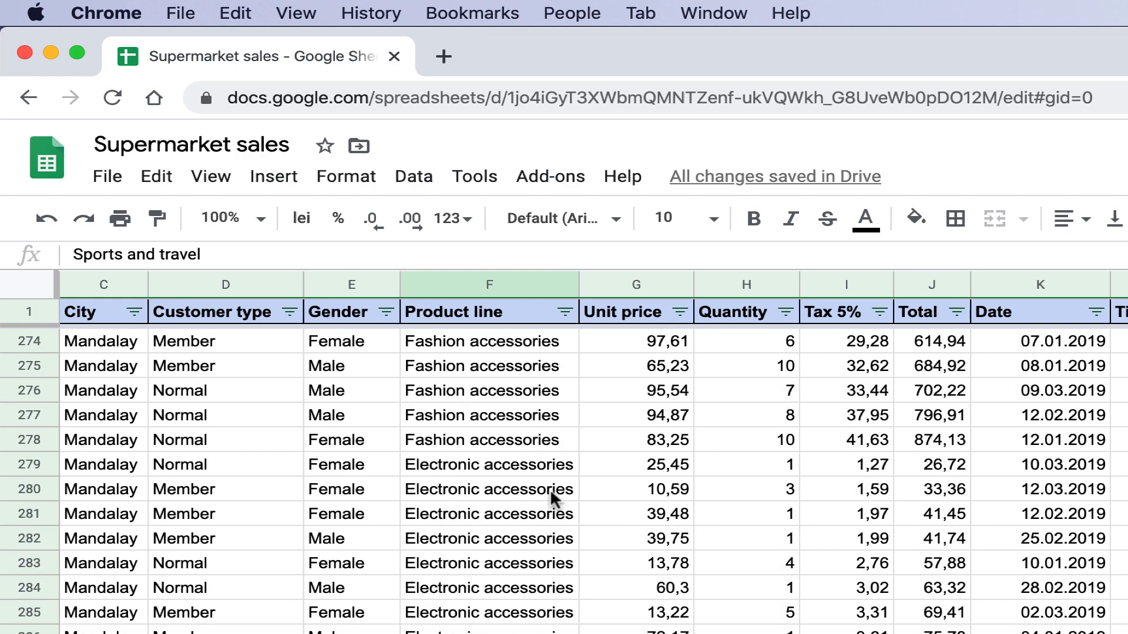
pyautogui.scroll(-9, 553, 497)
pyautogui.scroll(2, 471, 567)
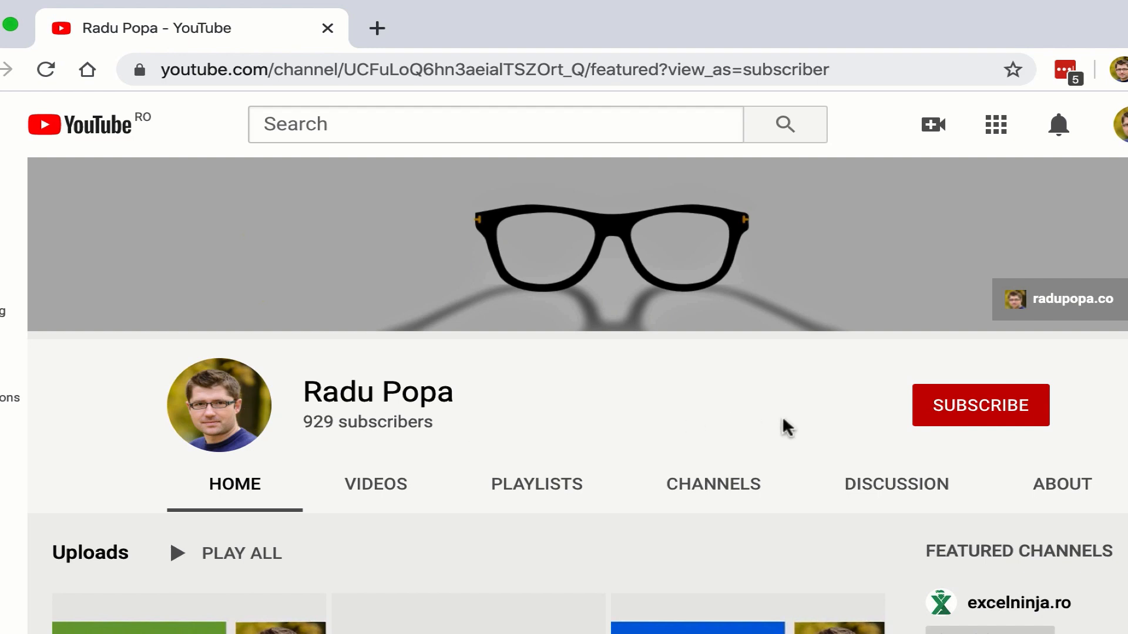
# Subscribe to the channel on its YouTube page
pyautogui.click(957, 420)
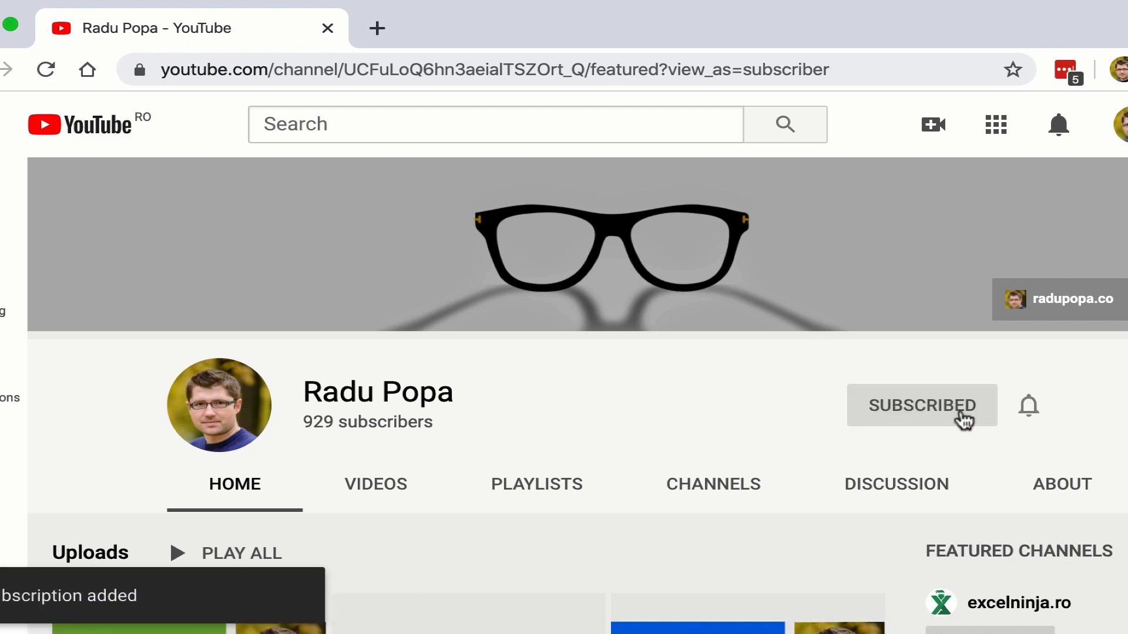